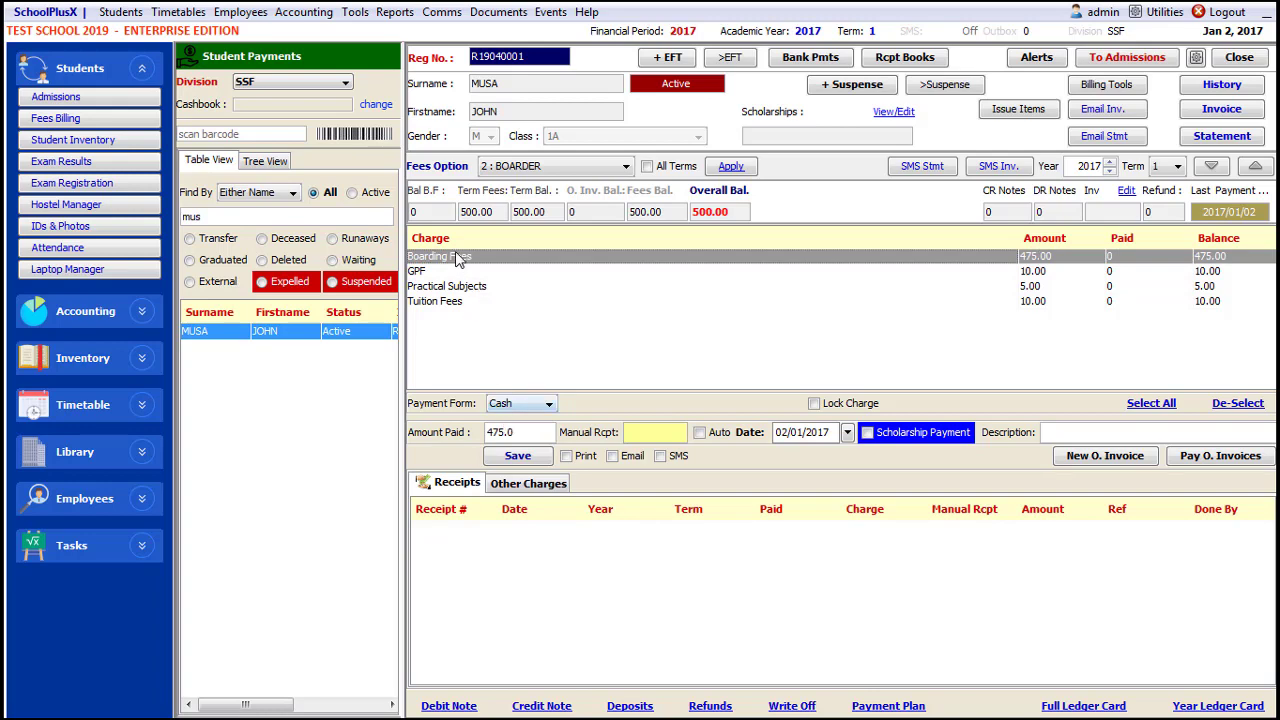
Make it a bank payment from the CBZ account and enter the bank reference number
left_click(549, 403)
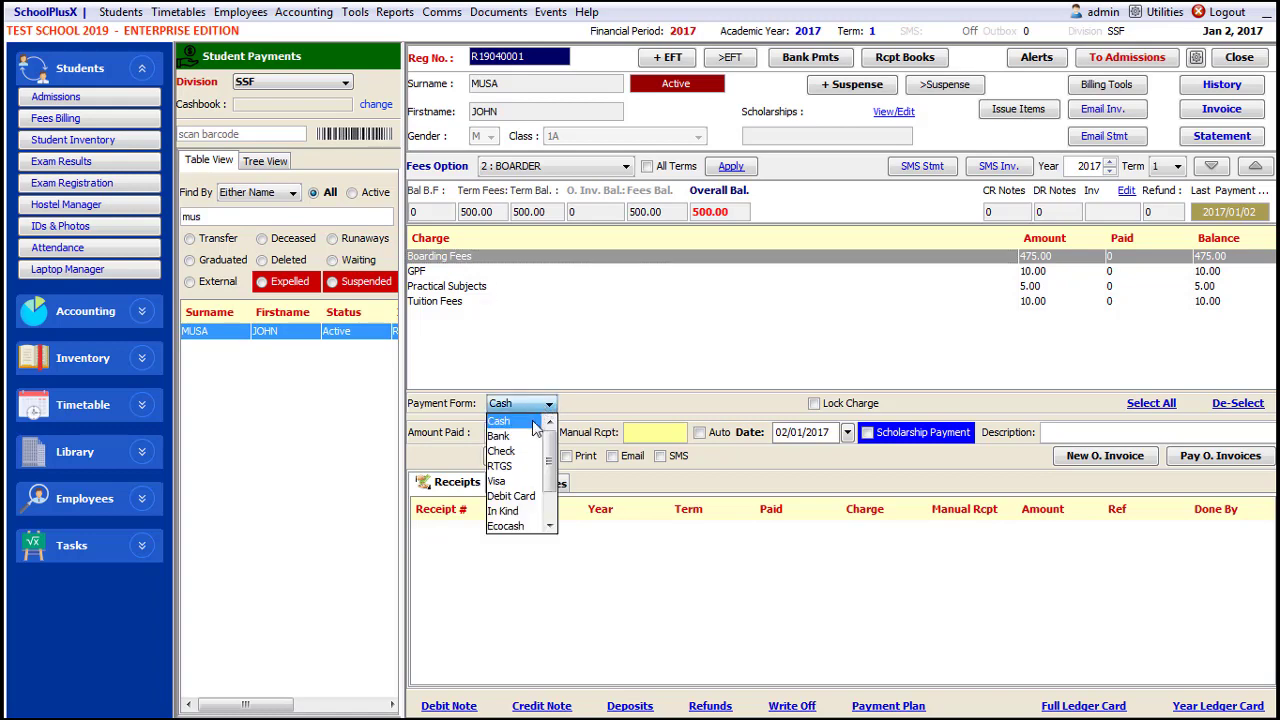
left_click(522, 438)
left_click(632, 405)
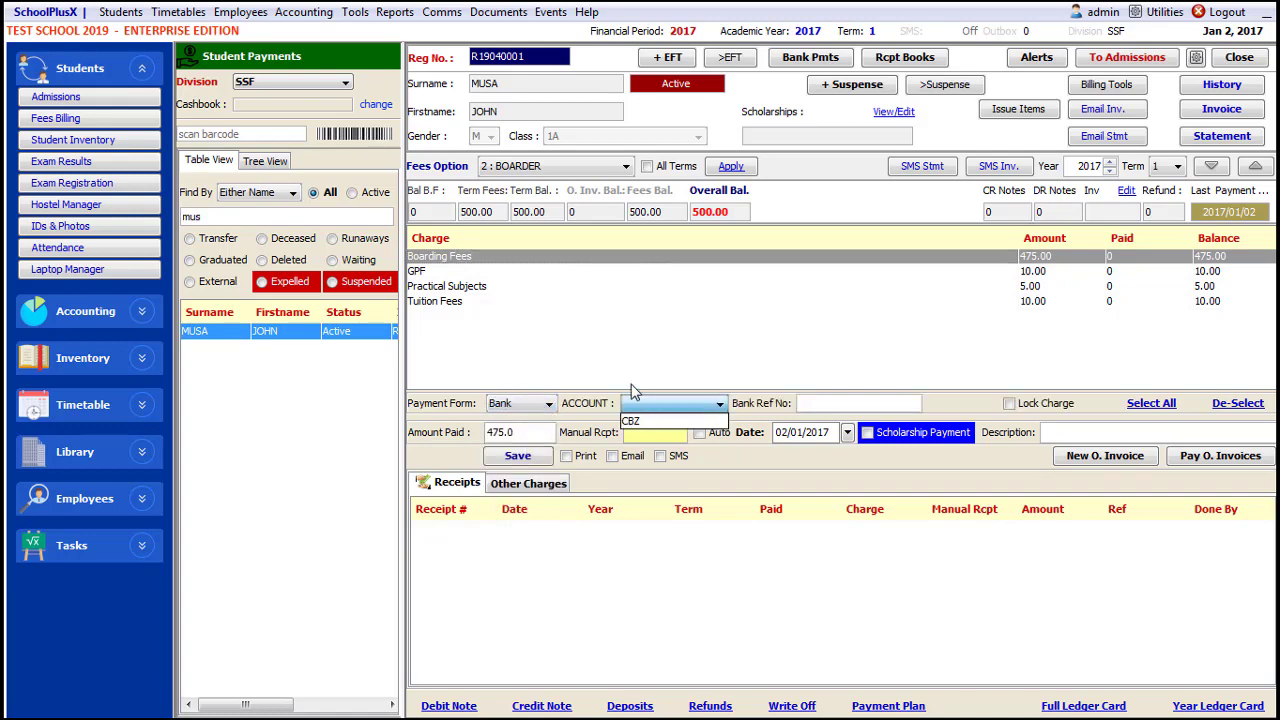
left_click(642, 421)
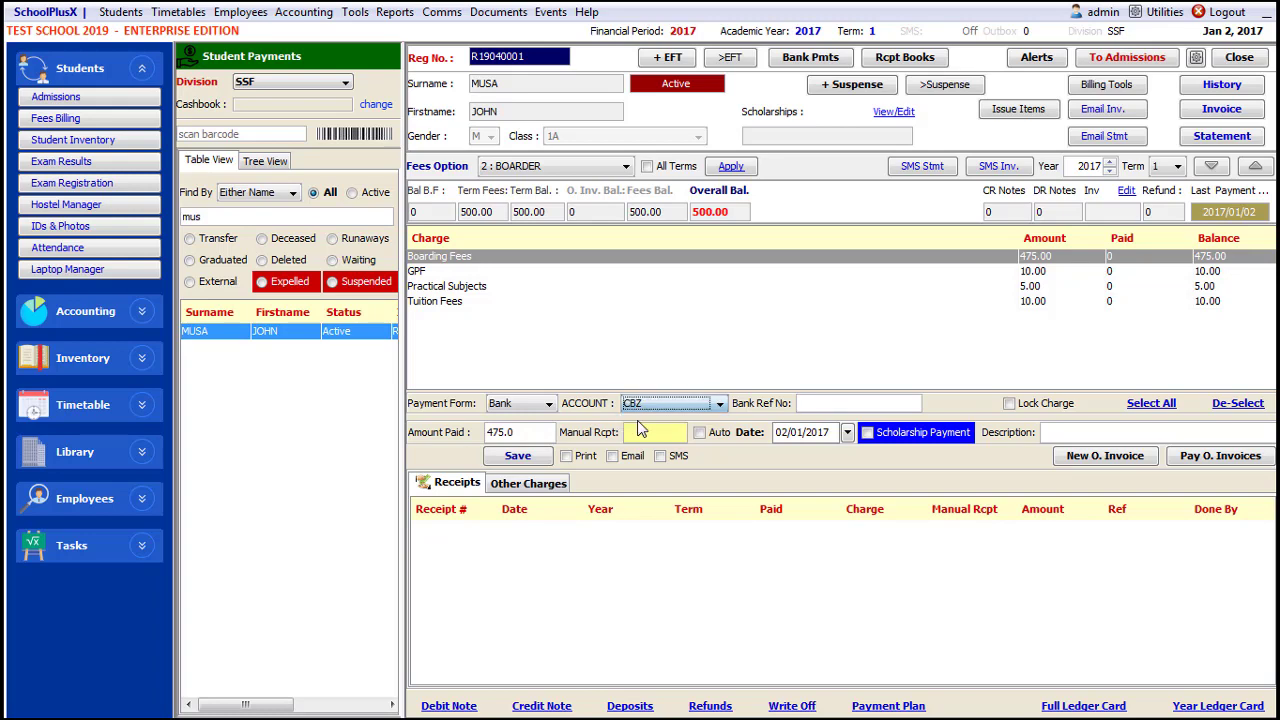
left_click(816, 403)
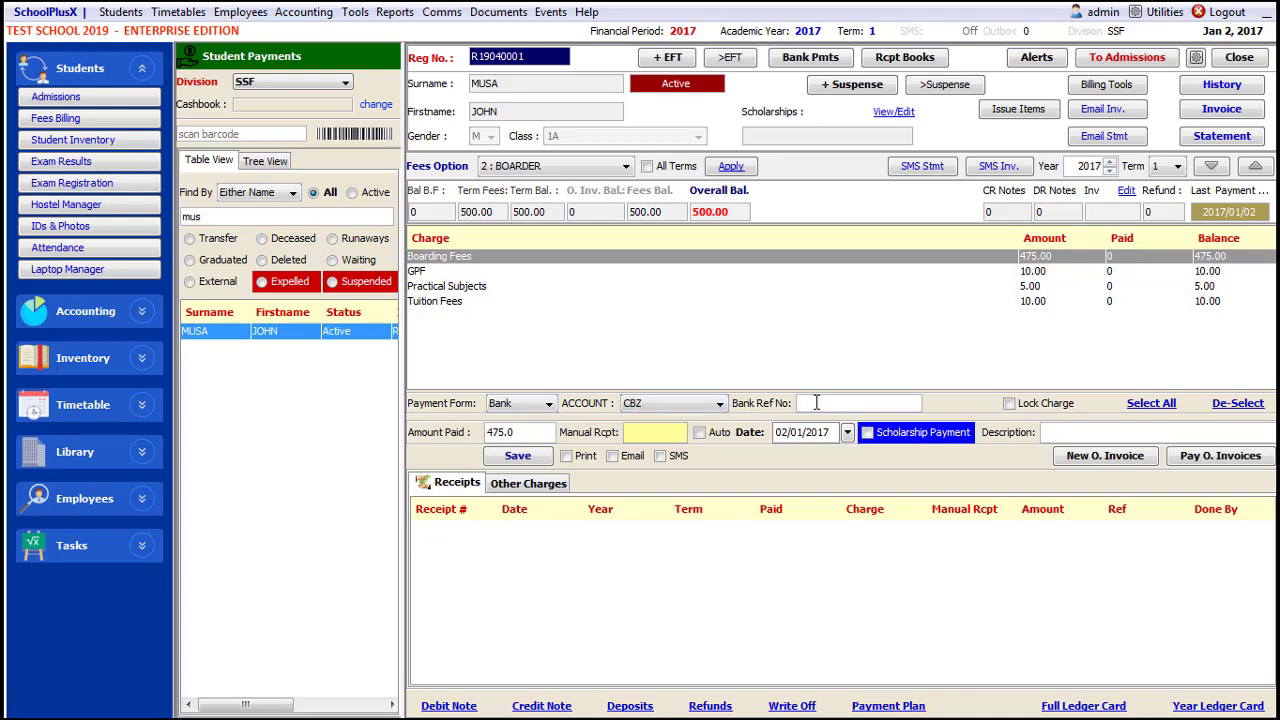
type("54566")
Enter amount paid 100, manual receipt 201, and payment date 02/01/2017
double_click(524, 432)
type("100")
left_click(652, 432)
type("201")
left_click(847, 432)
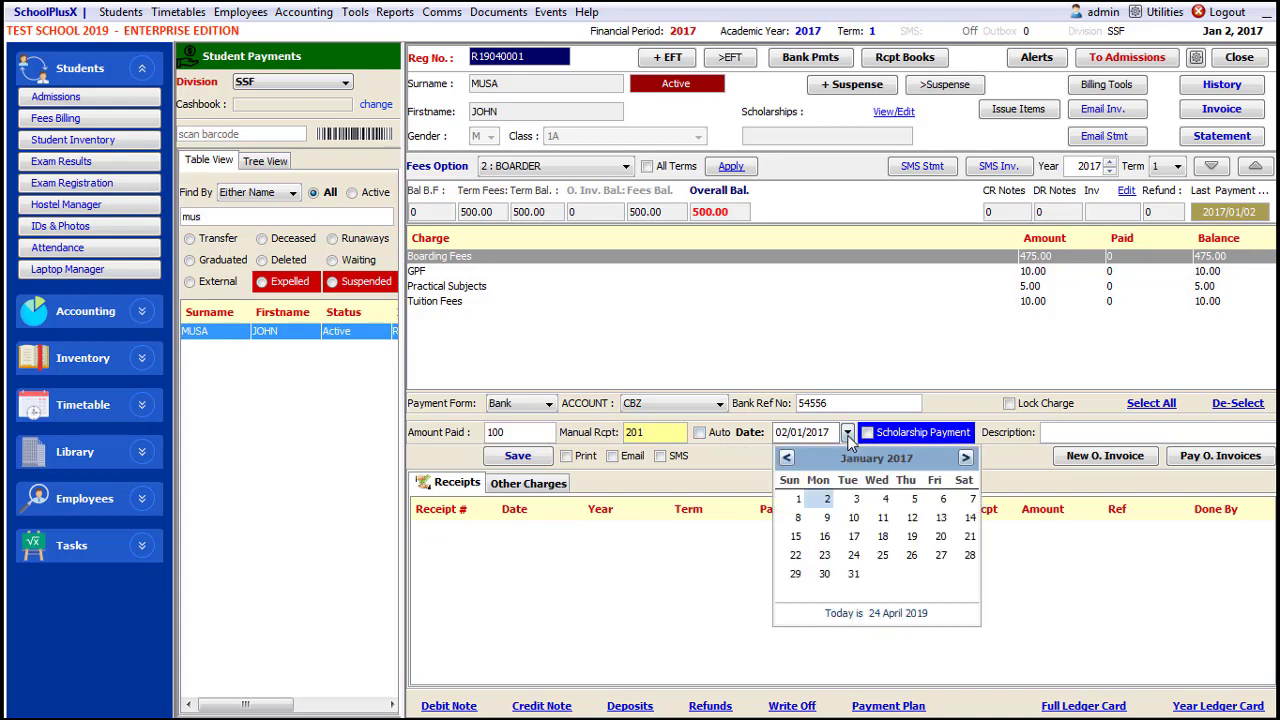
left_click(827, 500)
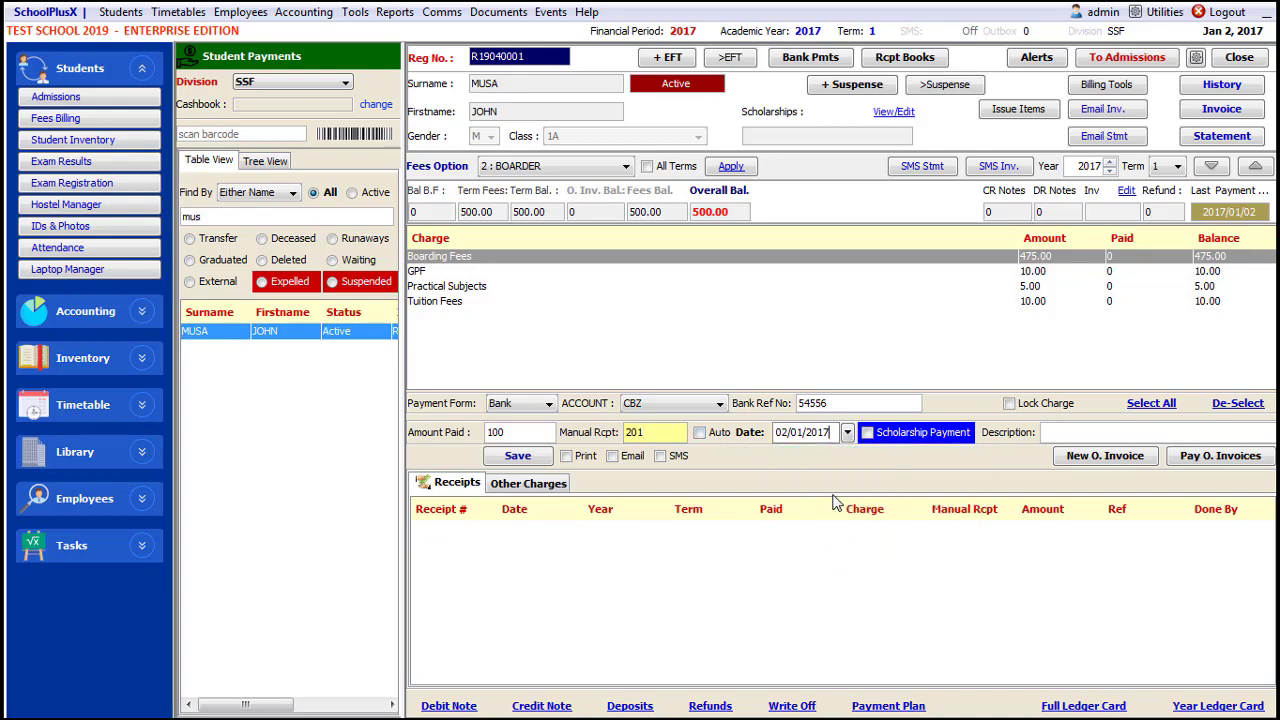
Try the scholarship option, find no scholarships listed, and leave it unticked
left_click(867, 433)
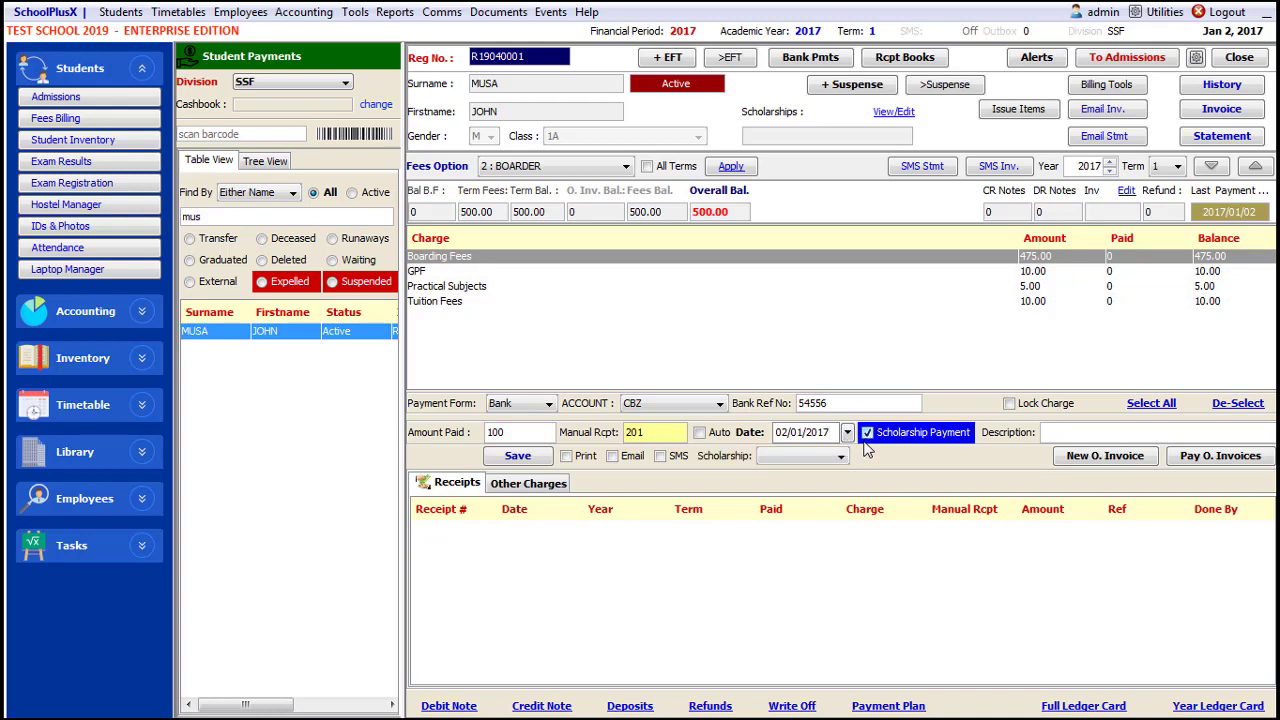
left_click(842, 456)
left_click(826, 478)
left_click(868, 438)
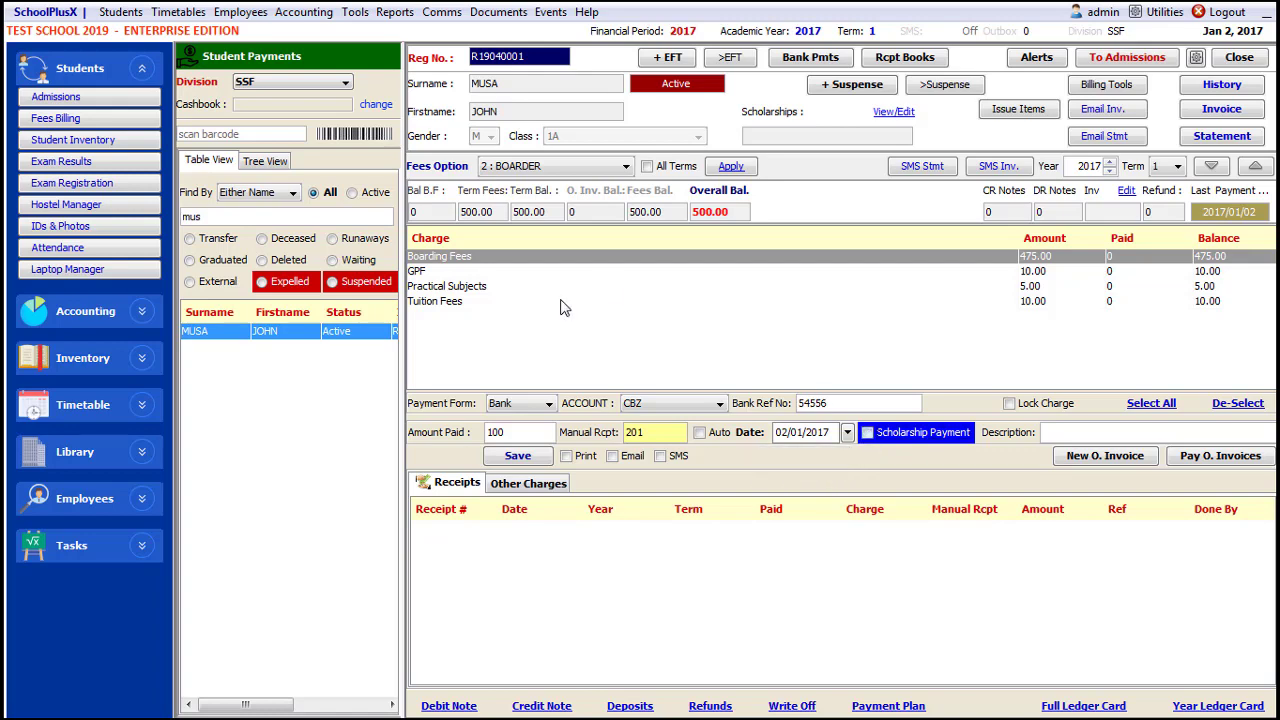
left_click(519, 456)
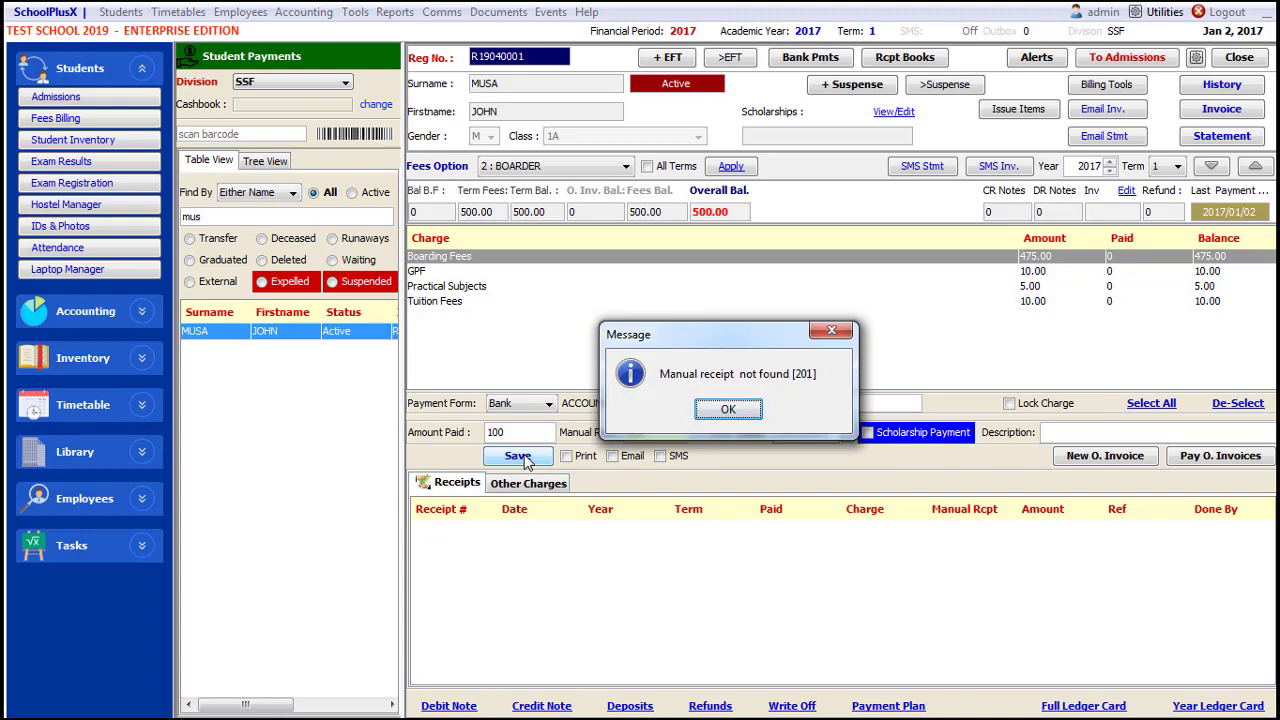
left_click(729, 412)
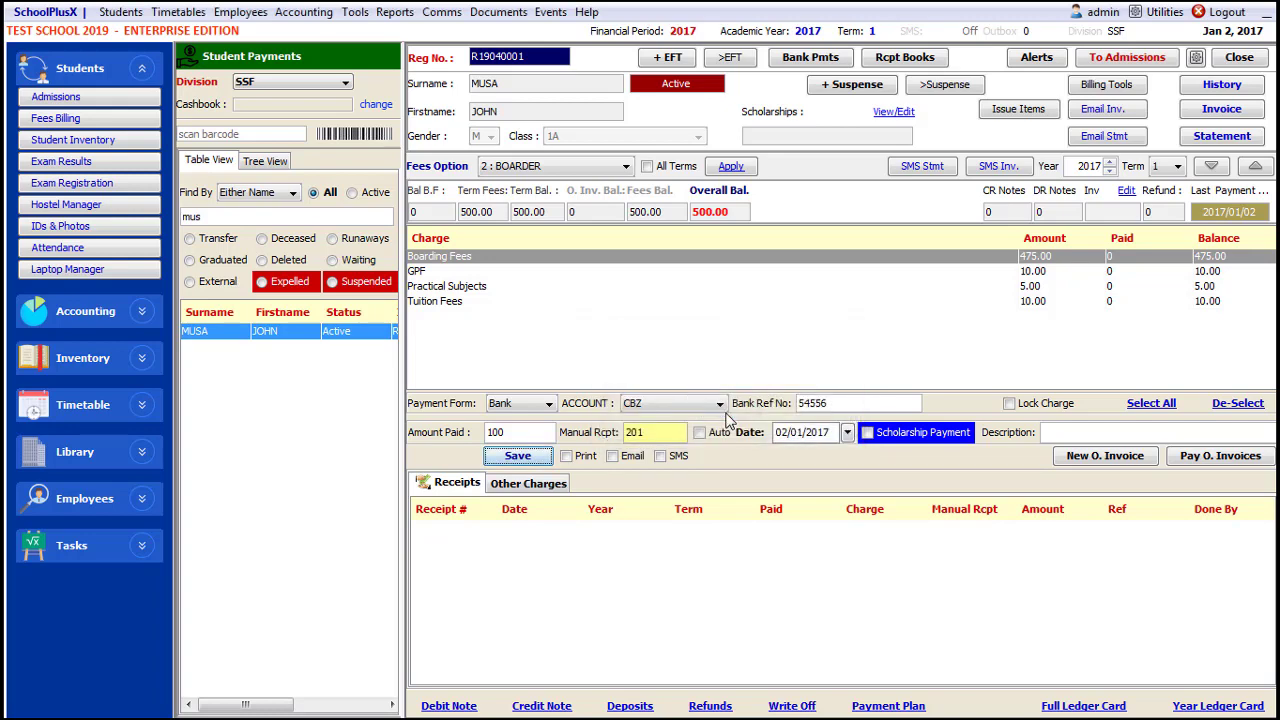
double_click(659, 432)
left_click(659, 432)
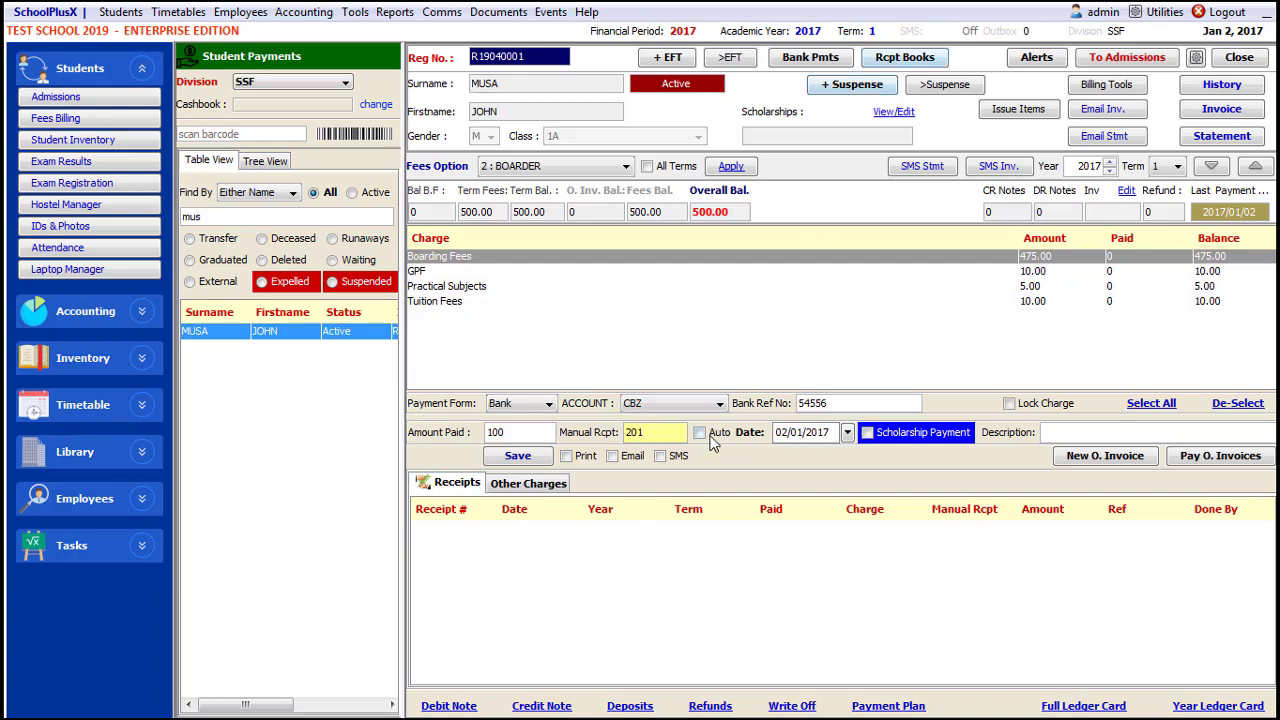
Add manual receipt book 'Receipt Book 1' for receipt numbers 201 through 300
left_click(904, 60)
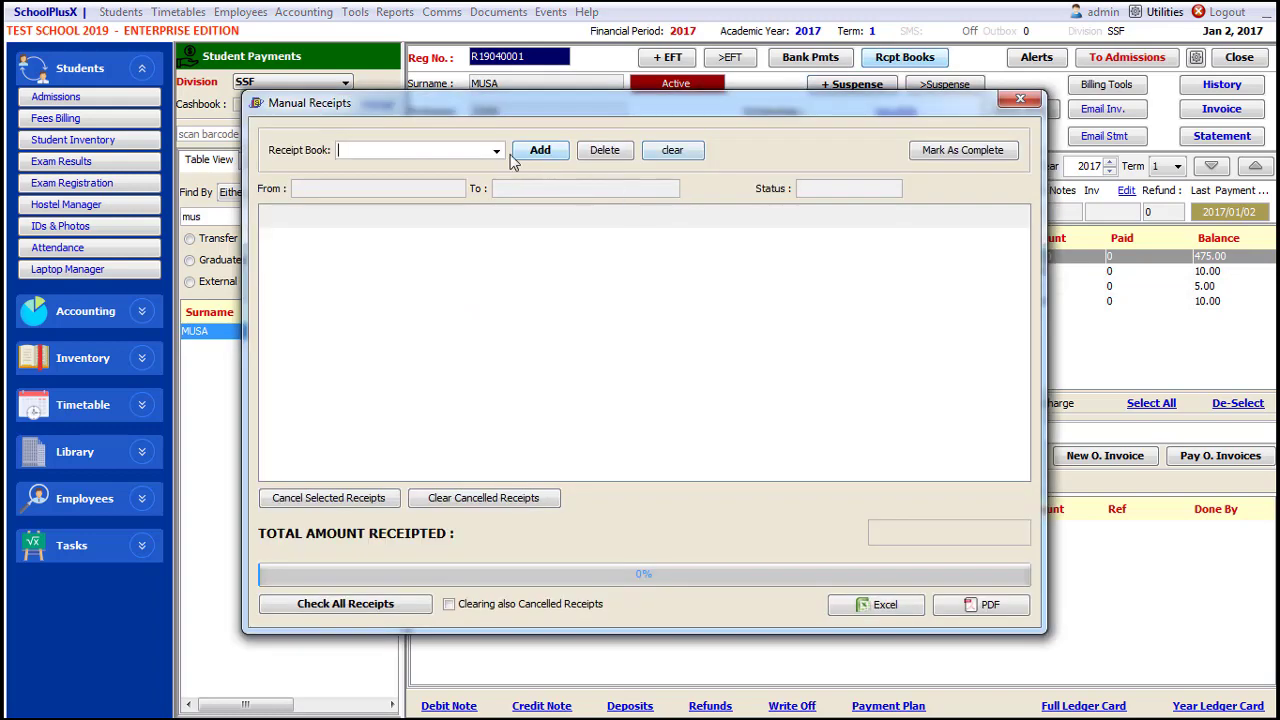
left_click(538, 151)
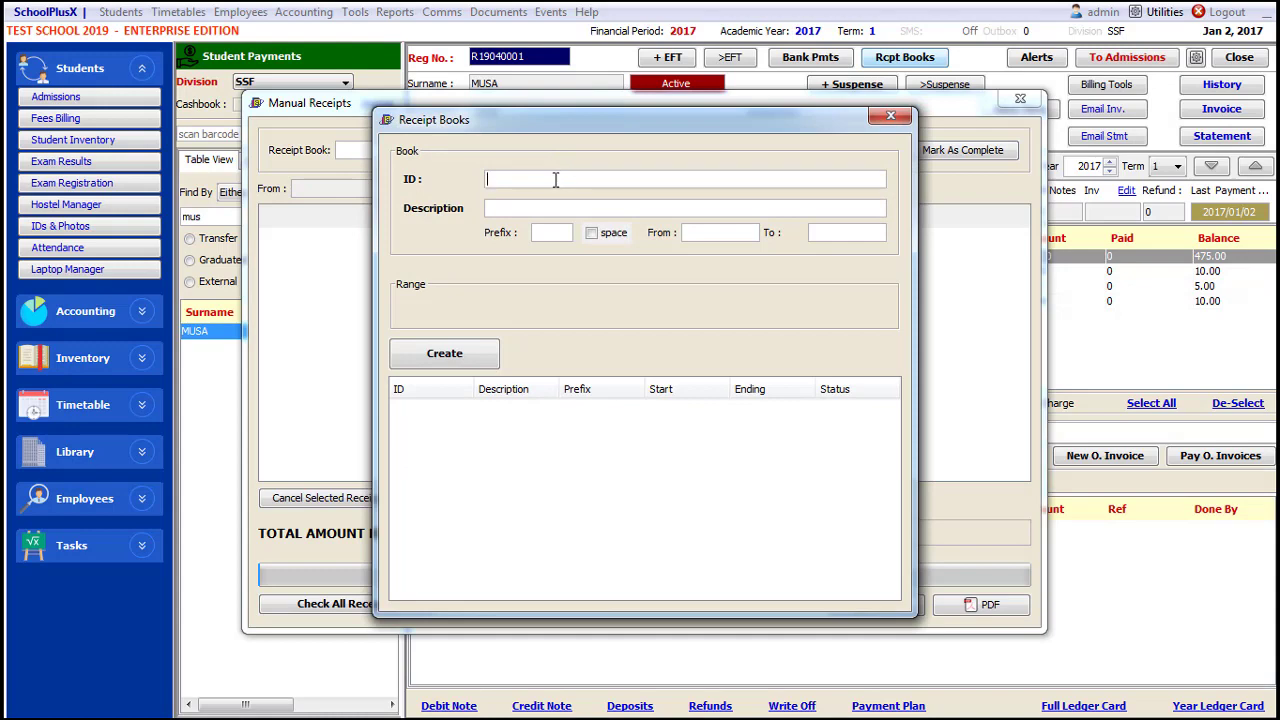
type("Receipt")
type(" Bool")
type(" 1")
left_click(717, 234)
type("201")
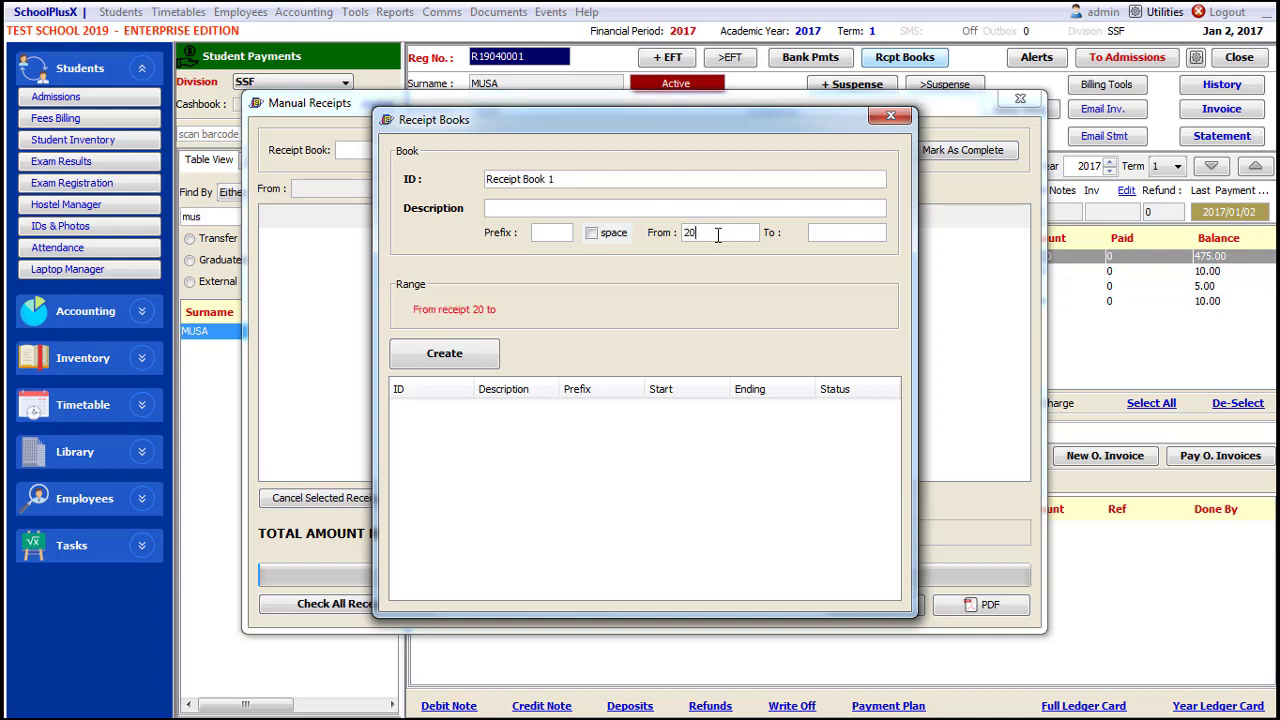
left_click(814, 234)
type("300")
left_click(450, 357)
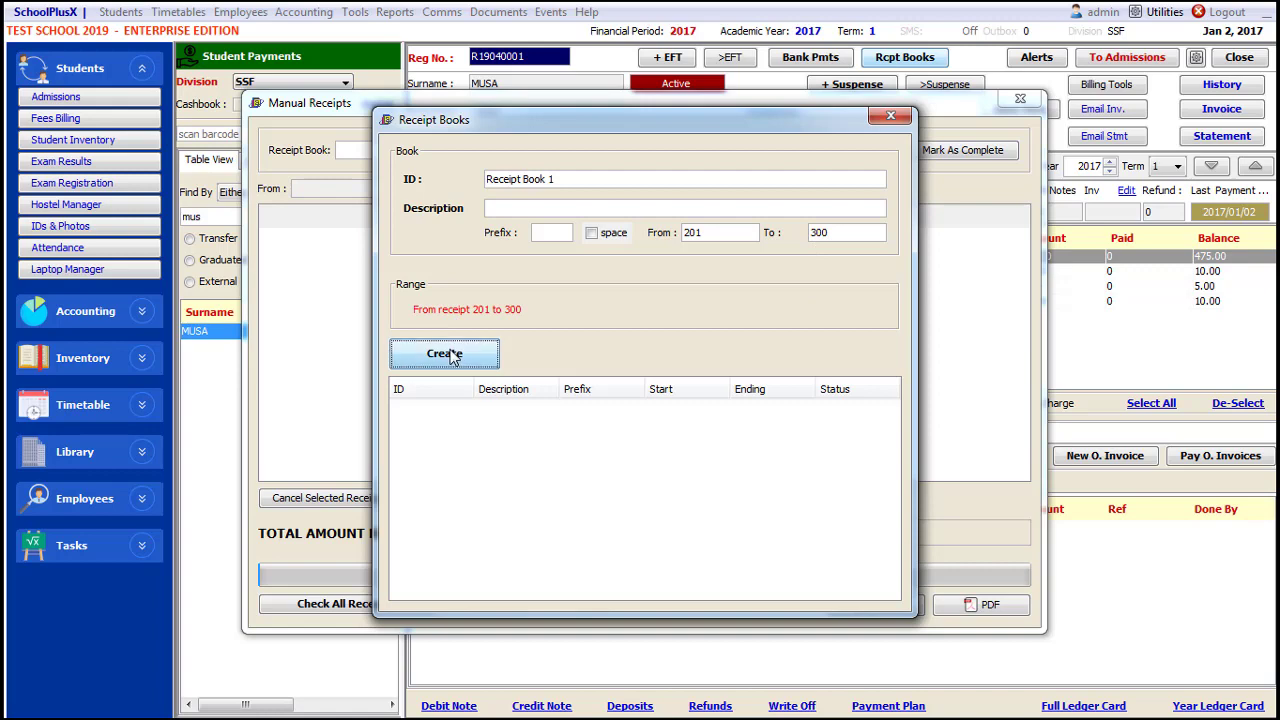
left_click(643, 390)
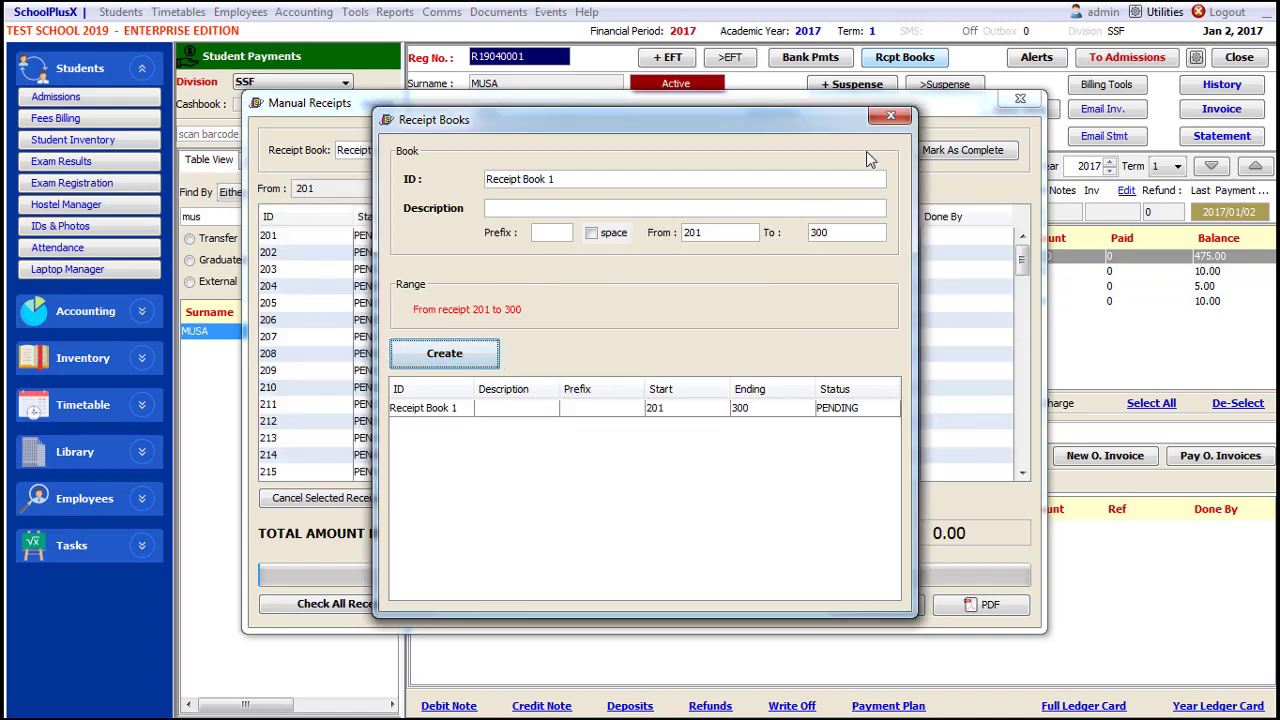
left_click(889, 115)
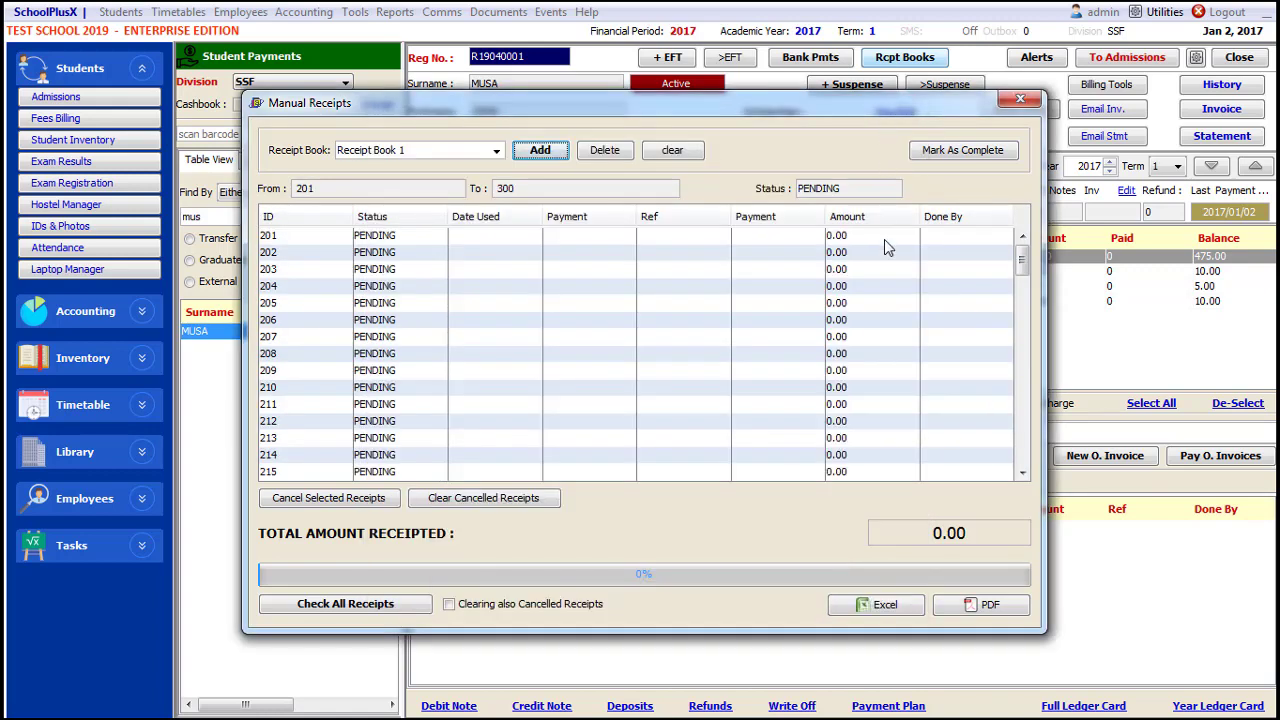
left_click(1020, 98)
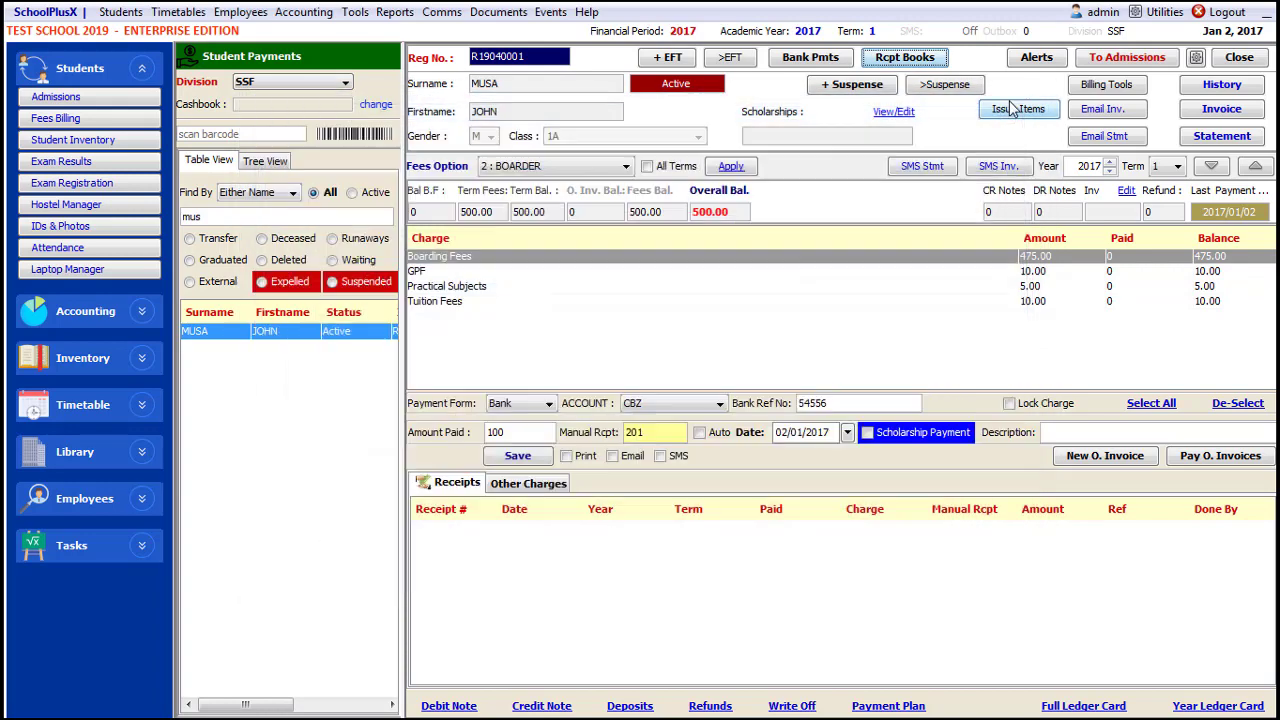
Save the 100 bank payment against Boarding Fees and expand the 2017 term 1 receipts
left_click(518, 457)
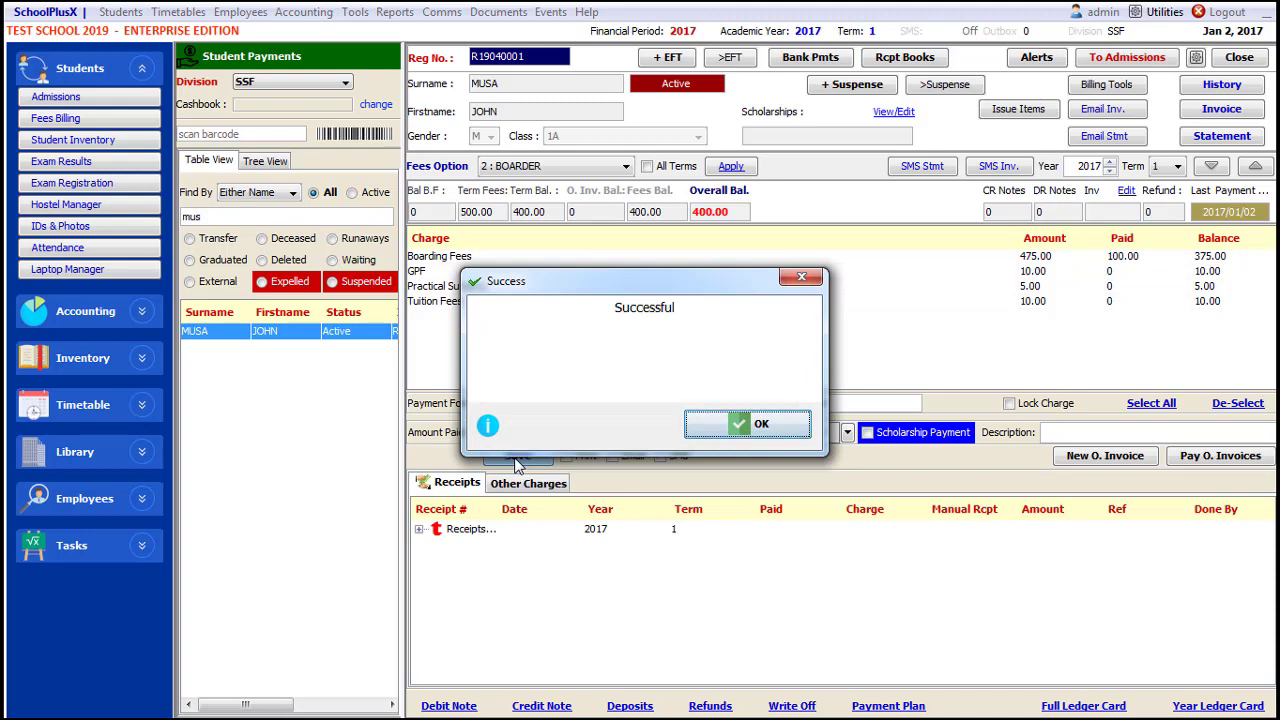
key("Return")
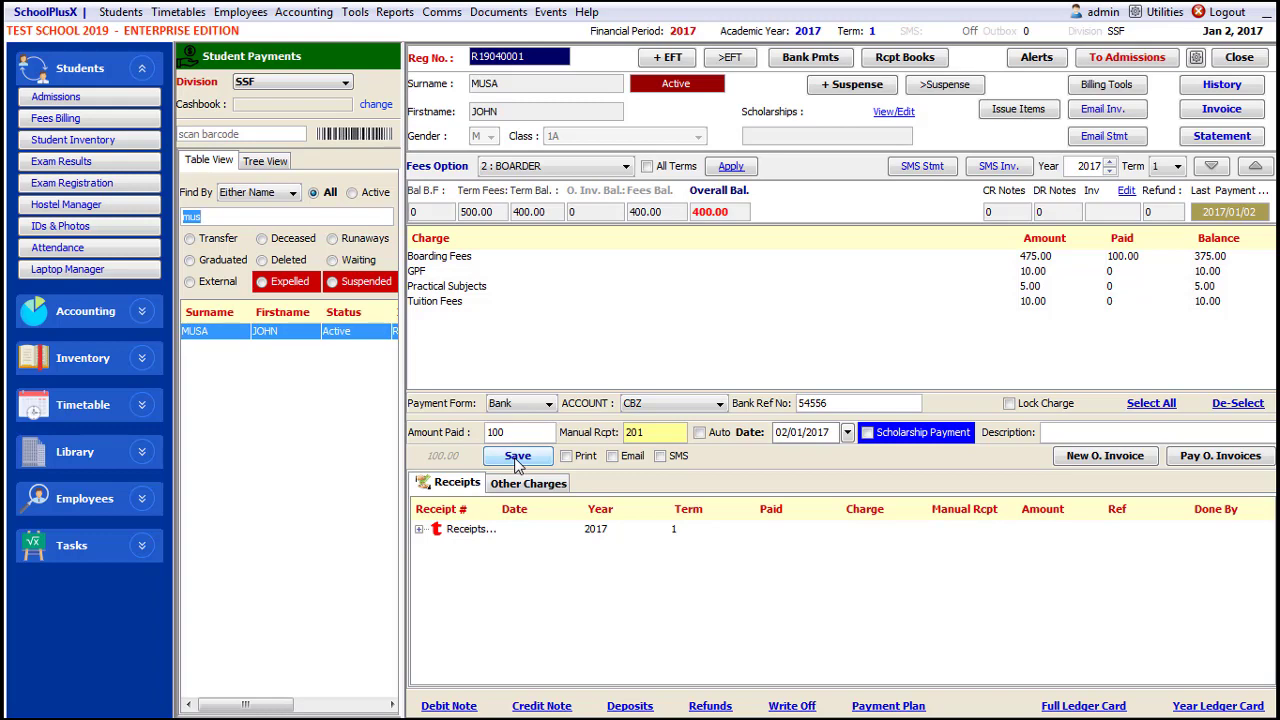
left_click(419, 529)
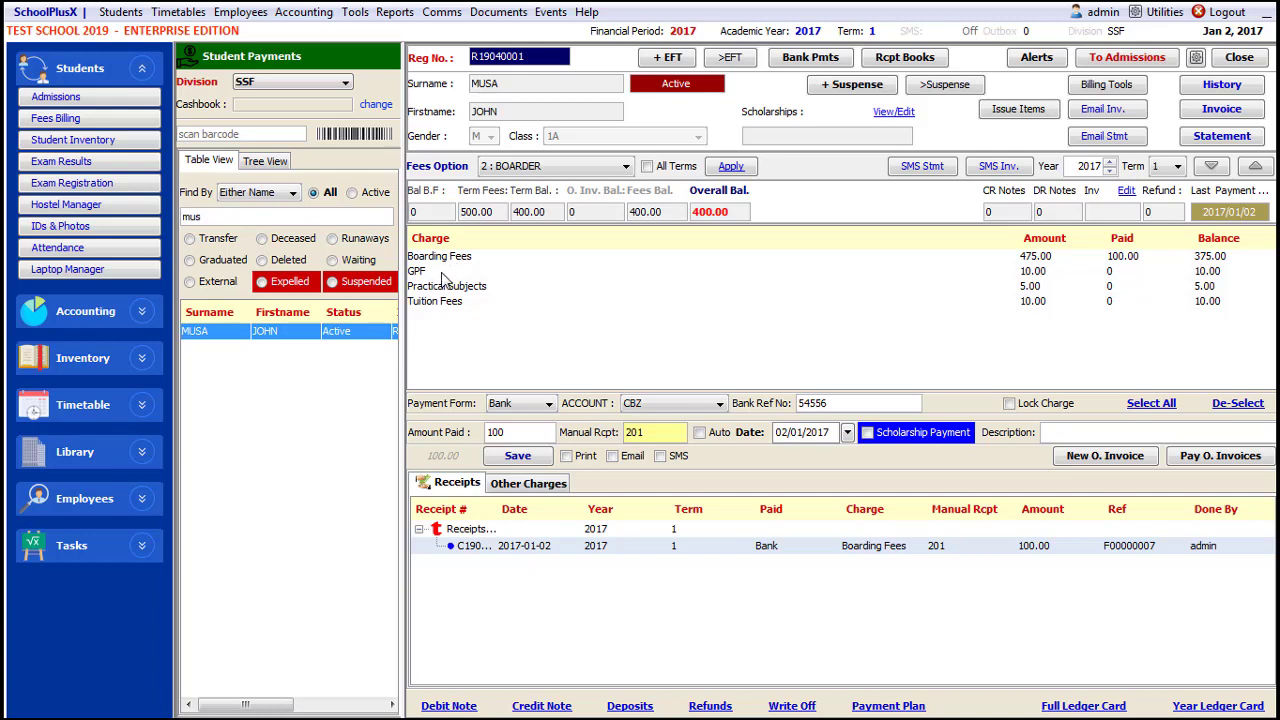
Pay 20 cash toward GPF, Practical Subjects and Tuition Fees with manual receipt 201, then save
left_click_drag(438, 278, 442, 290)
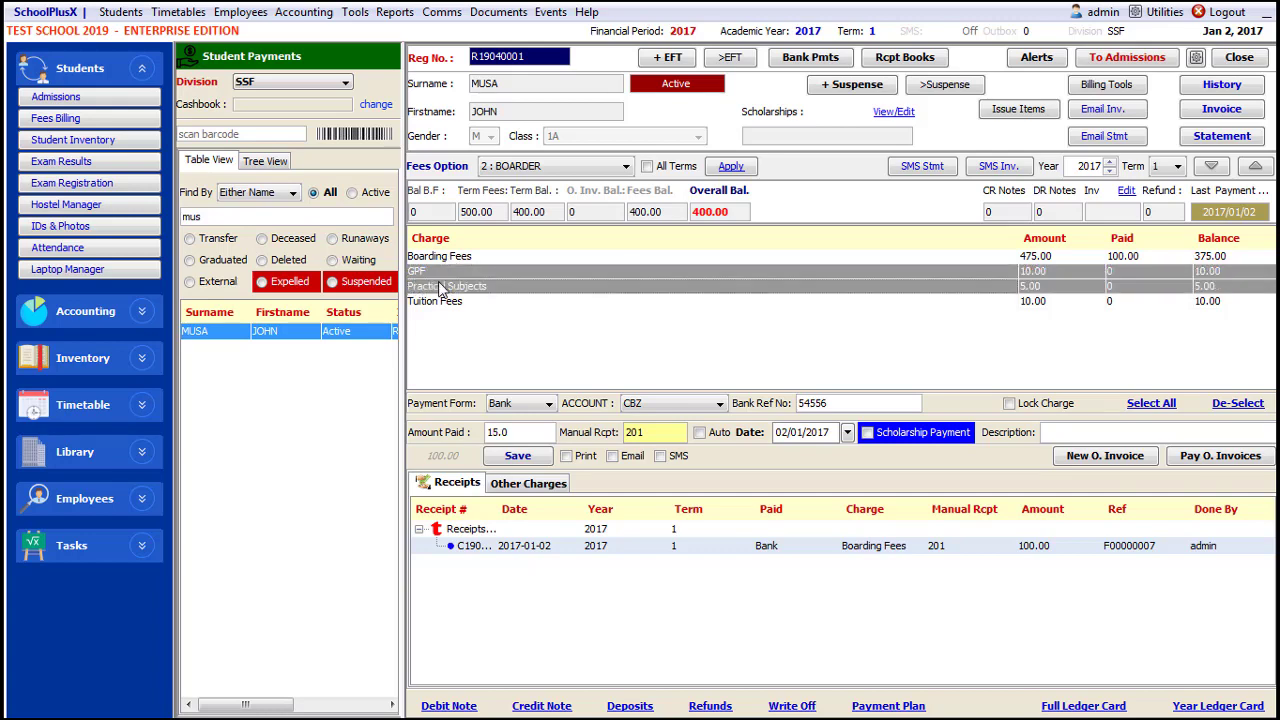
left_click(440, 304)
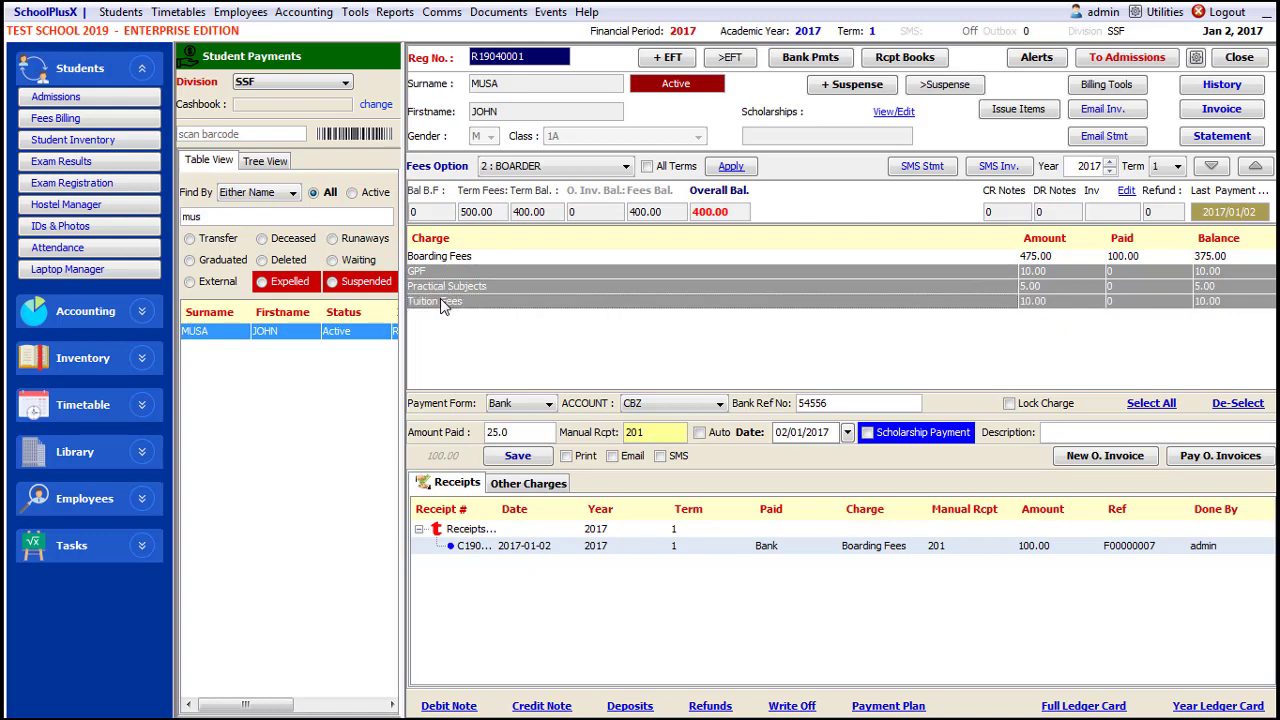
left_click(507, 410)
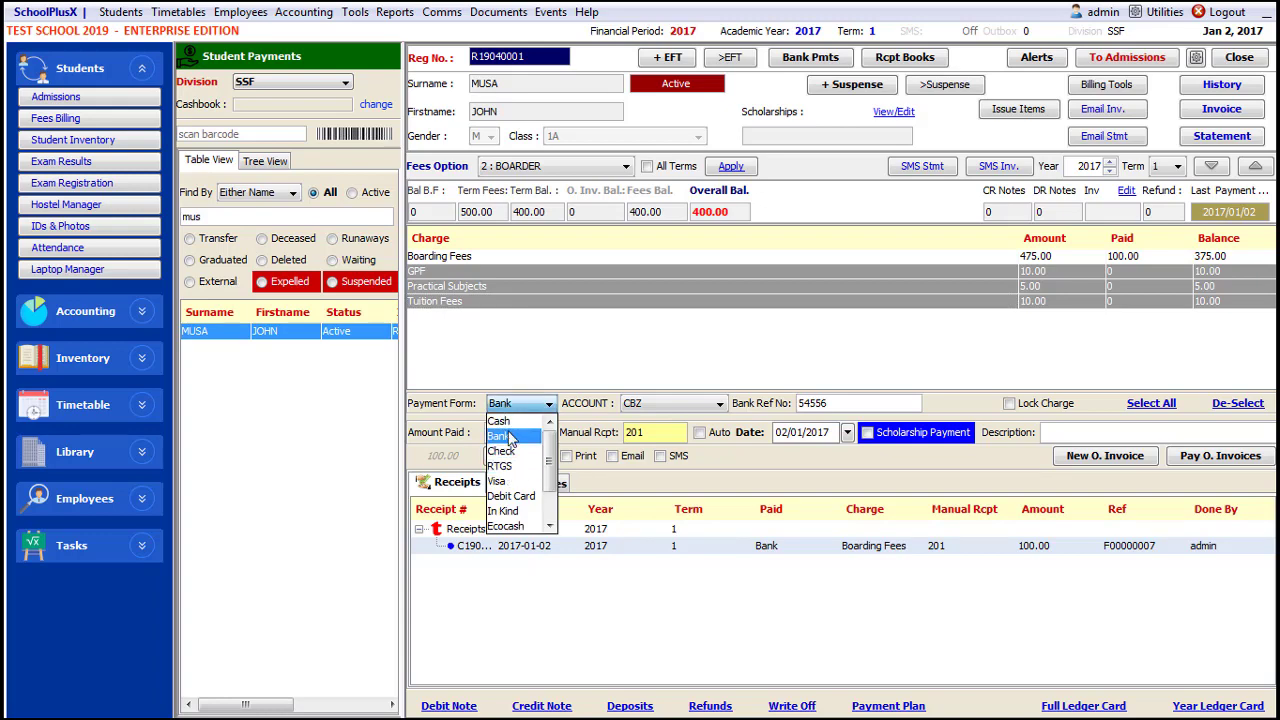
left_click(505, 421)
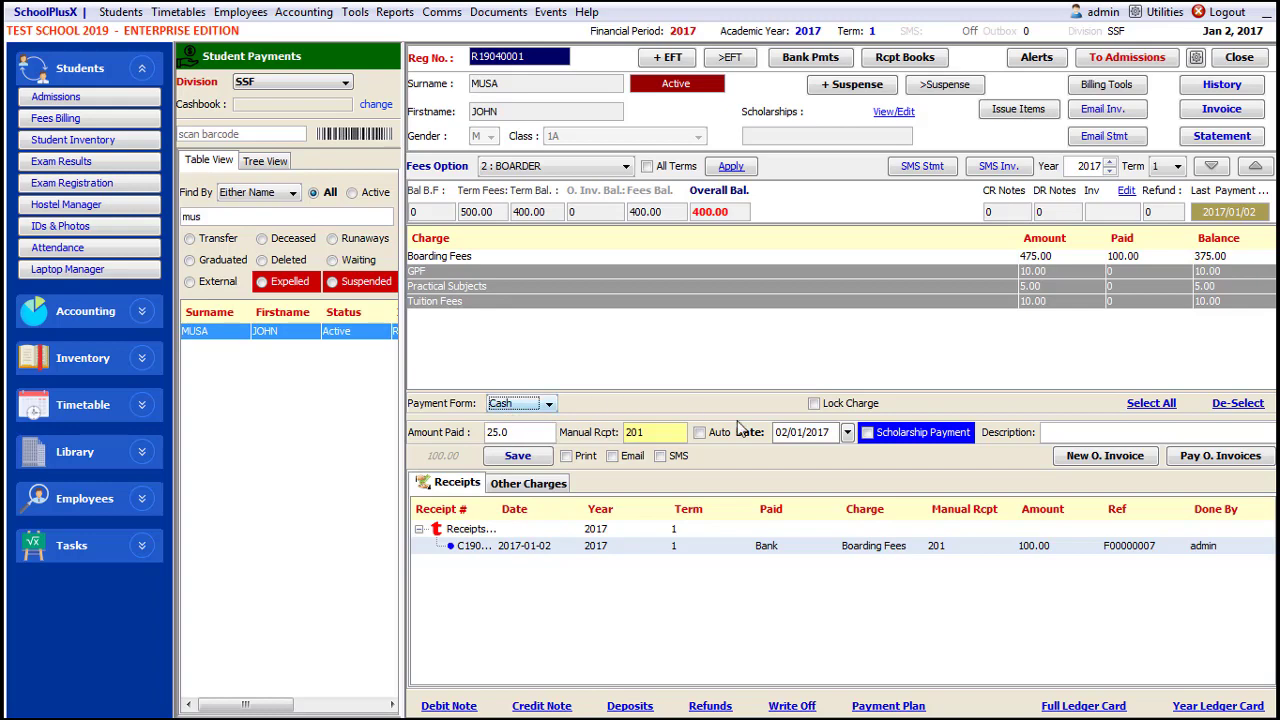
left_click(514, 432)
type("20")
double_click(650, 431)
type("201")
left_click(518, 458)
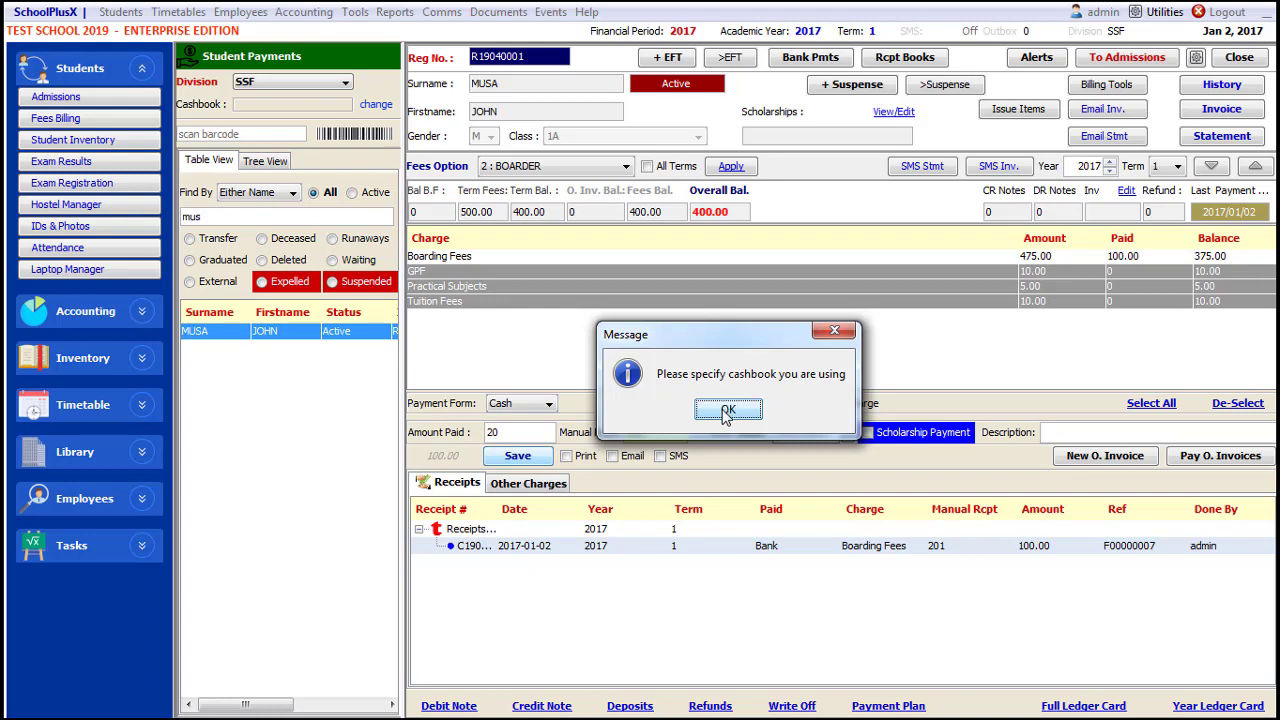
After the missing-cashbook warning, save CBZ as the cashbook in student fee settings
left_click(727, 411)
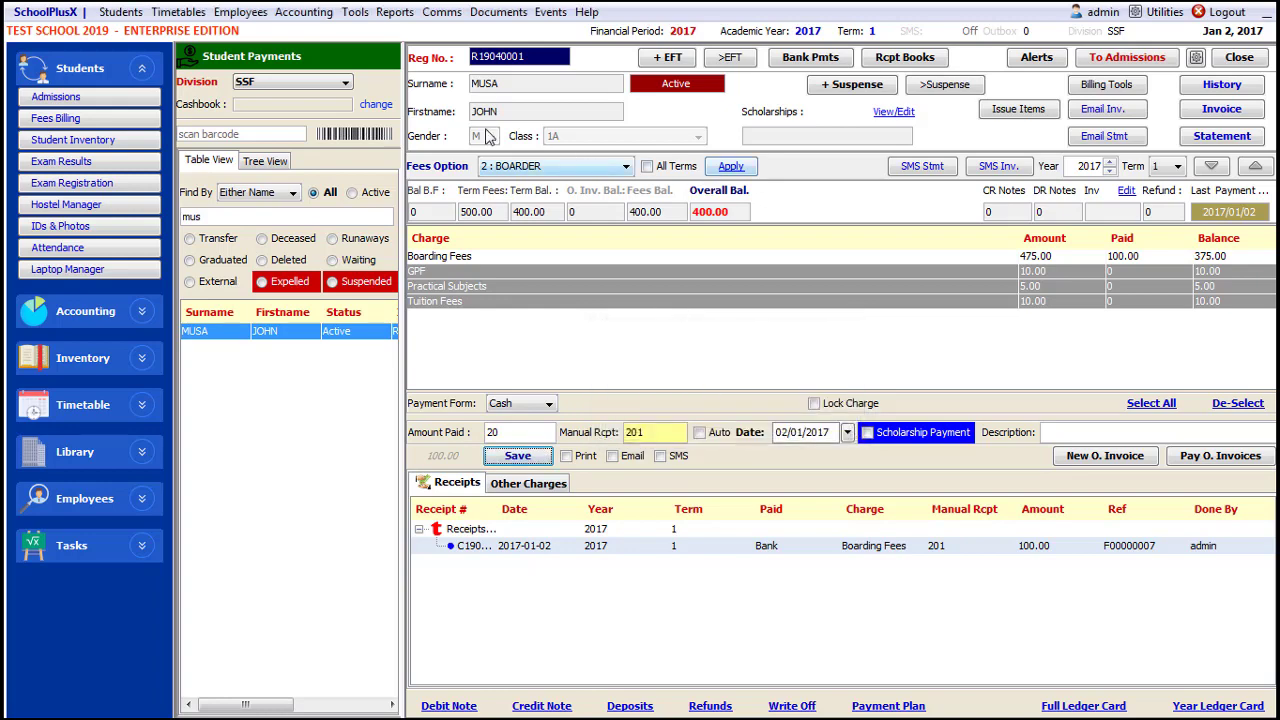
left_click(1196, 58)
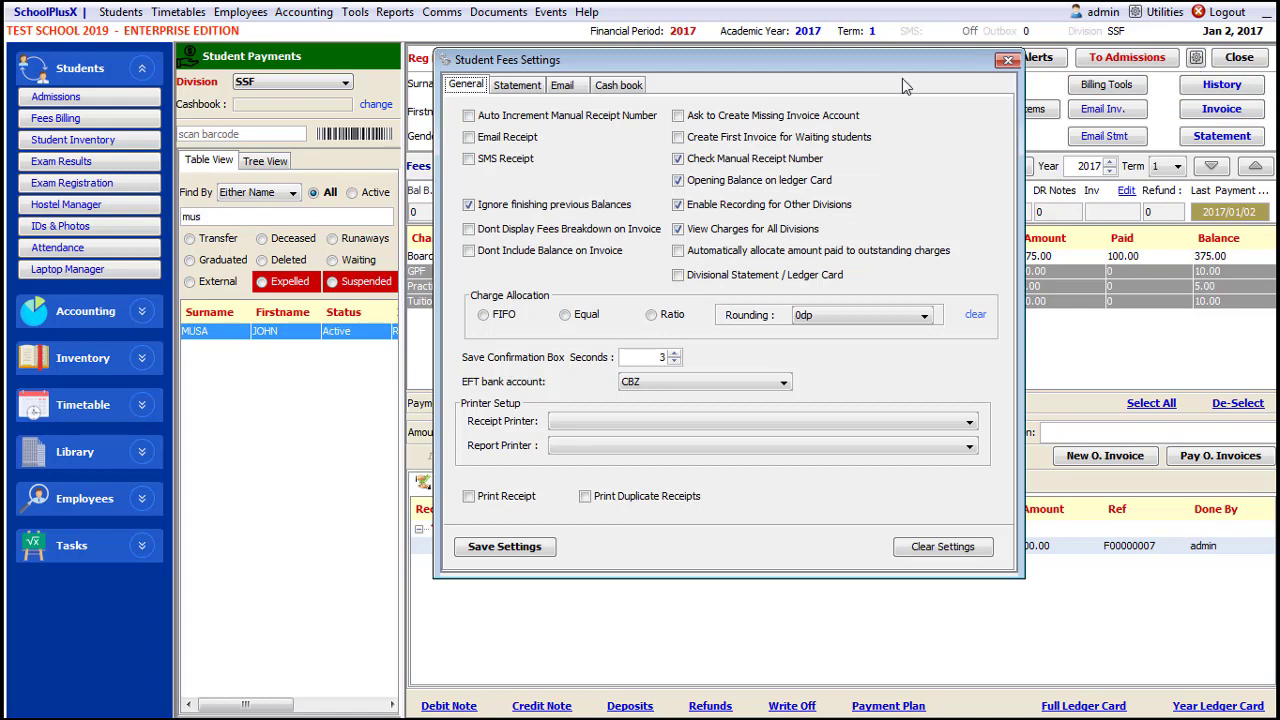
left_click(620, 87)
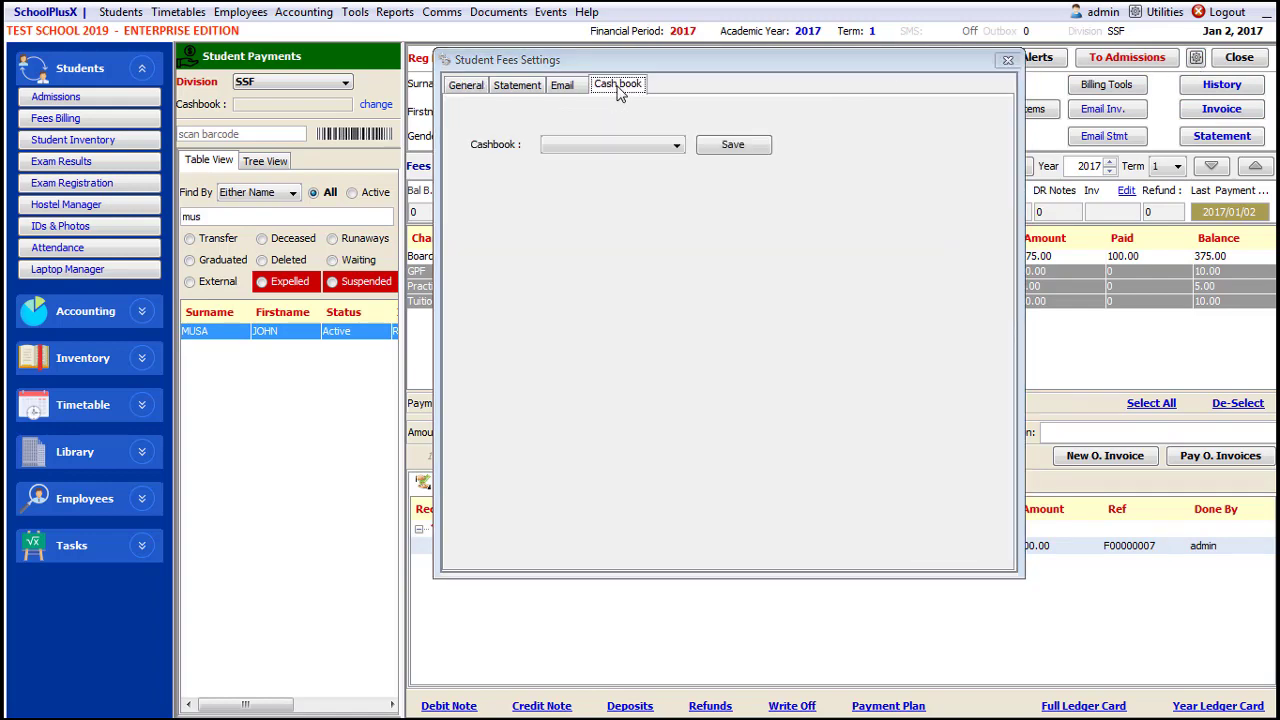
left_click(625, 146)
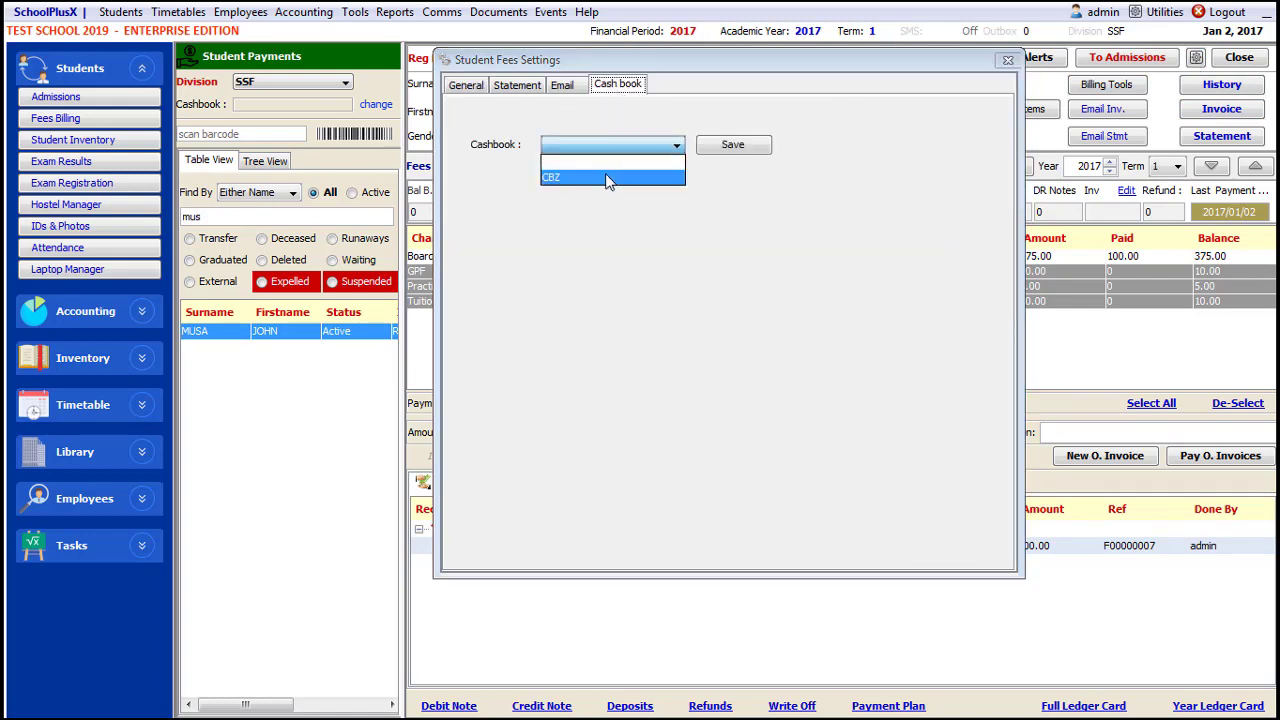
left_click(613, 176)
left_click(731, 145)
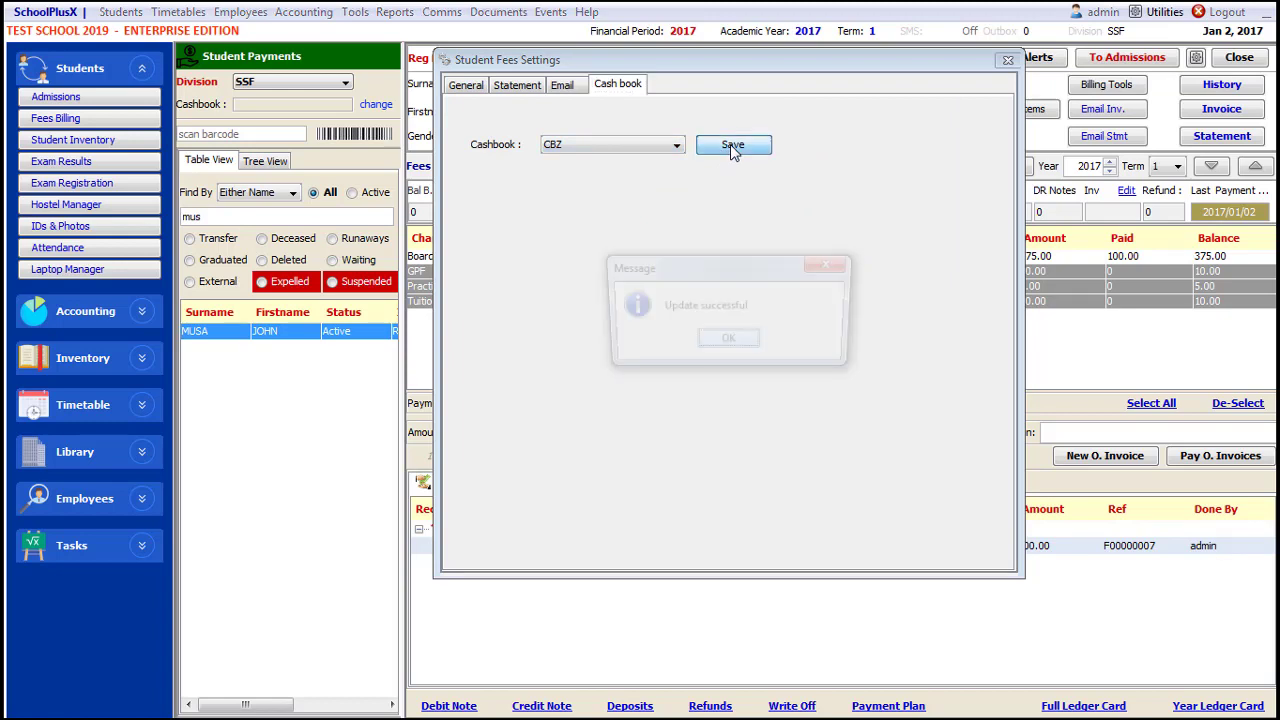
left_click(728, 342)
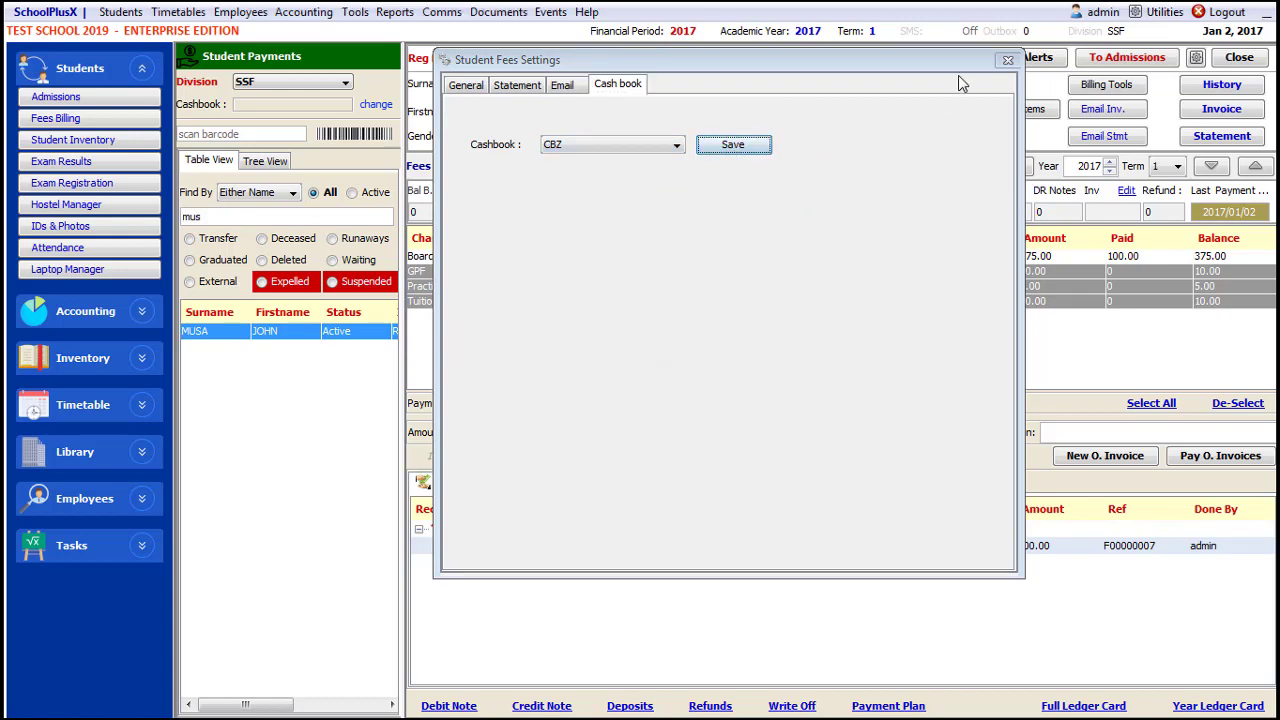
left_click(1008, 60)
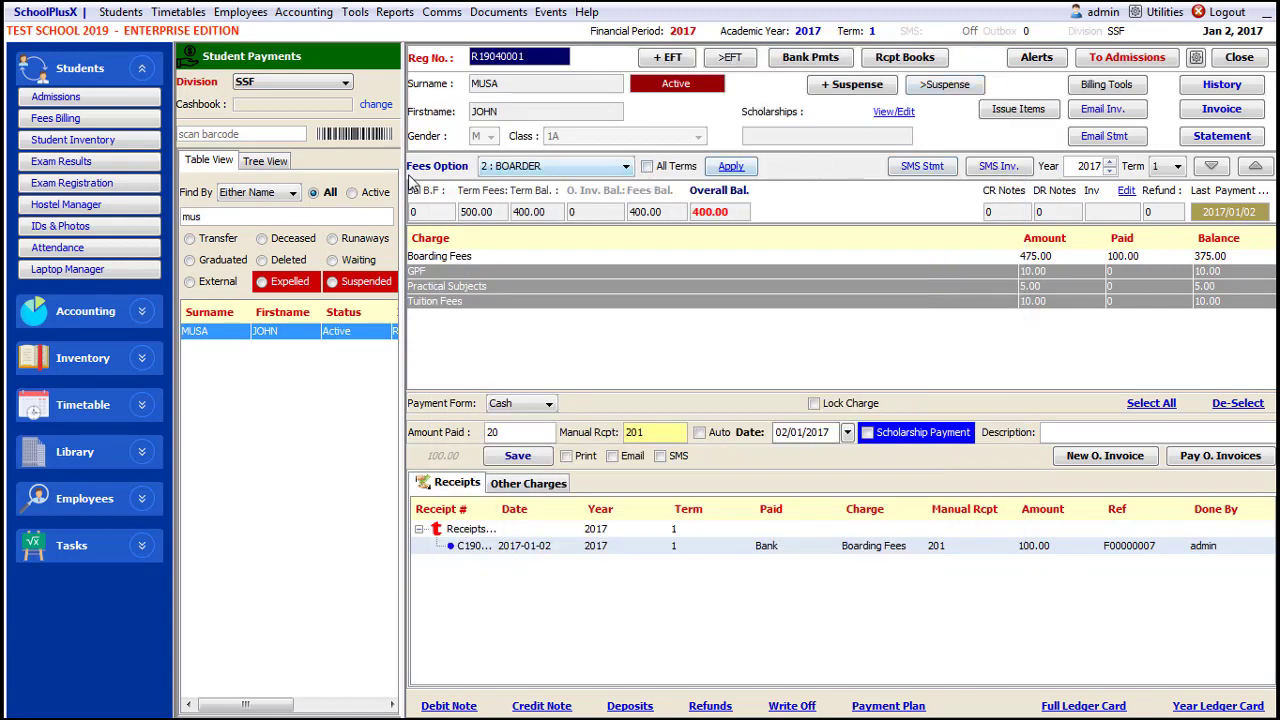
Switch the payment cashbook to CBZ and save the 20 cash payment
left_click(376, 104)
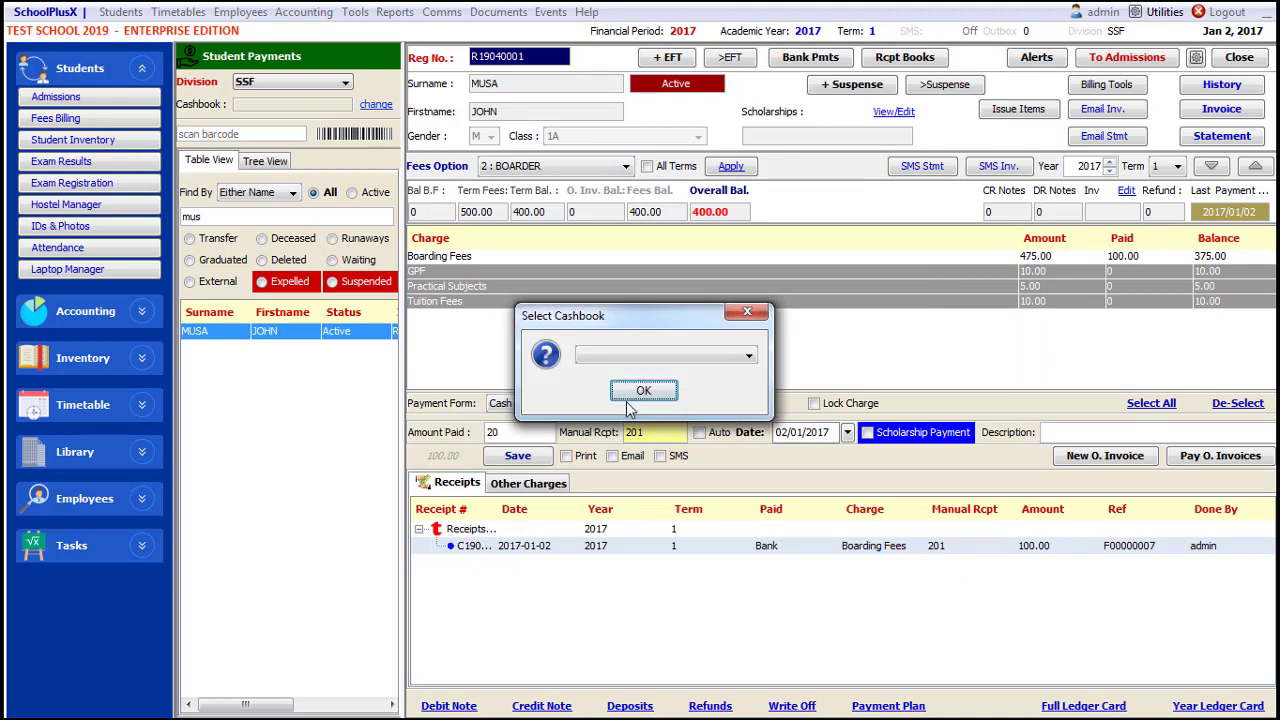
left_click(607, 357)
left_click(607, 372)
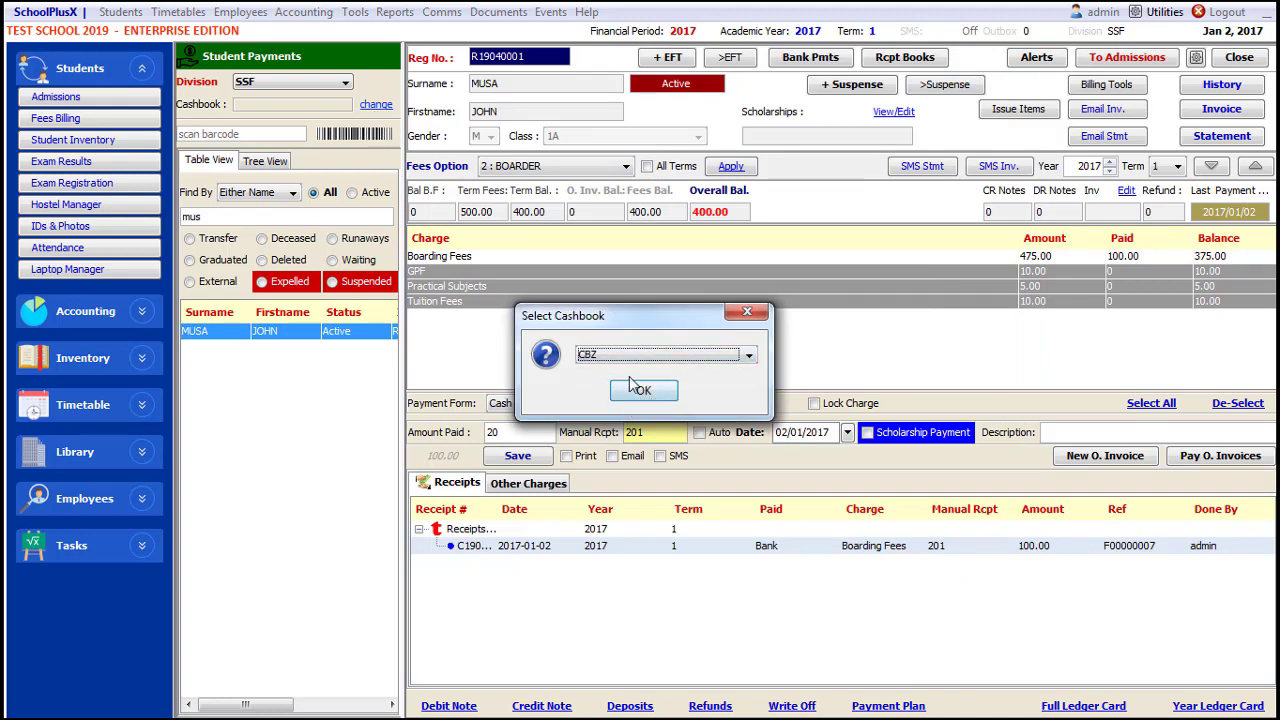
left_click(641, 392)
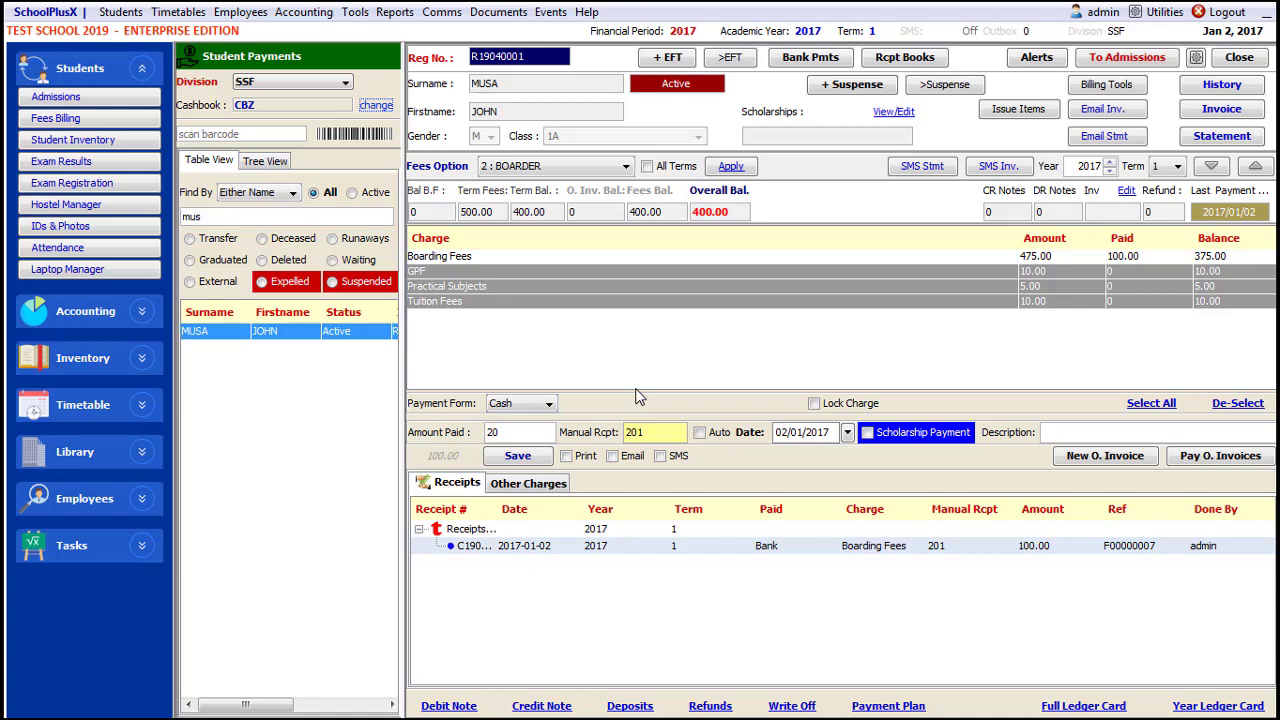
left_click(518, 456)
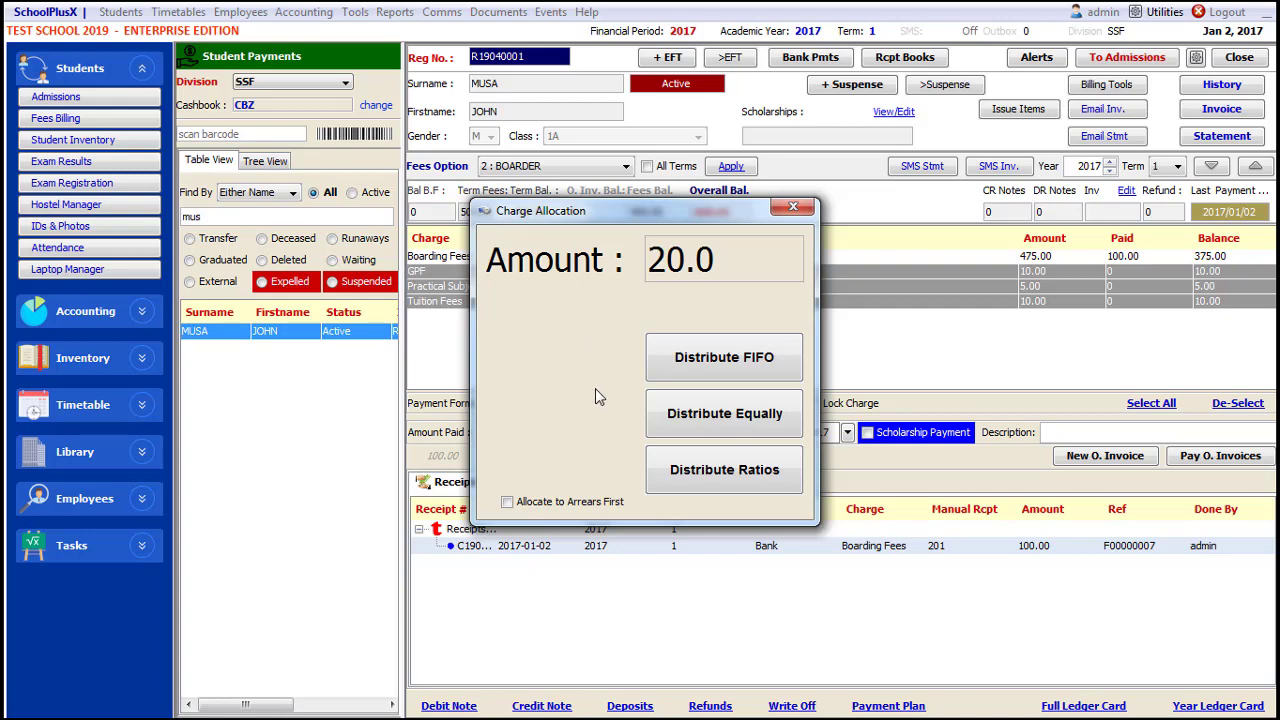
Distribute the 20 FIFO, clearing GPF and Practical Subjects and leaving Tuition Fees owing 5.00
left_click_drag(672, 212, 698, 178)
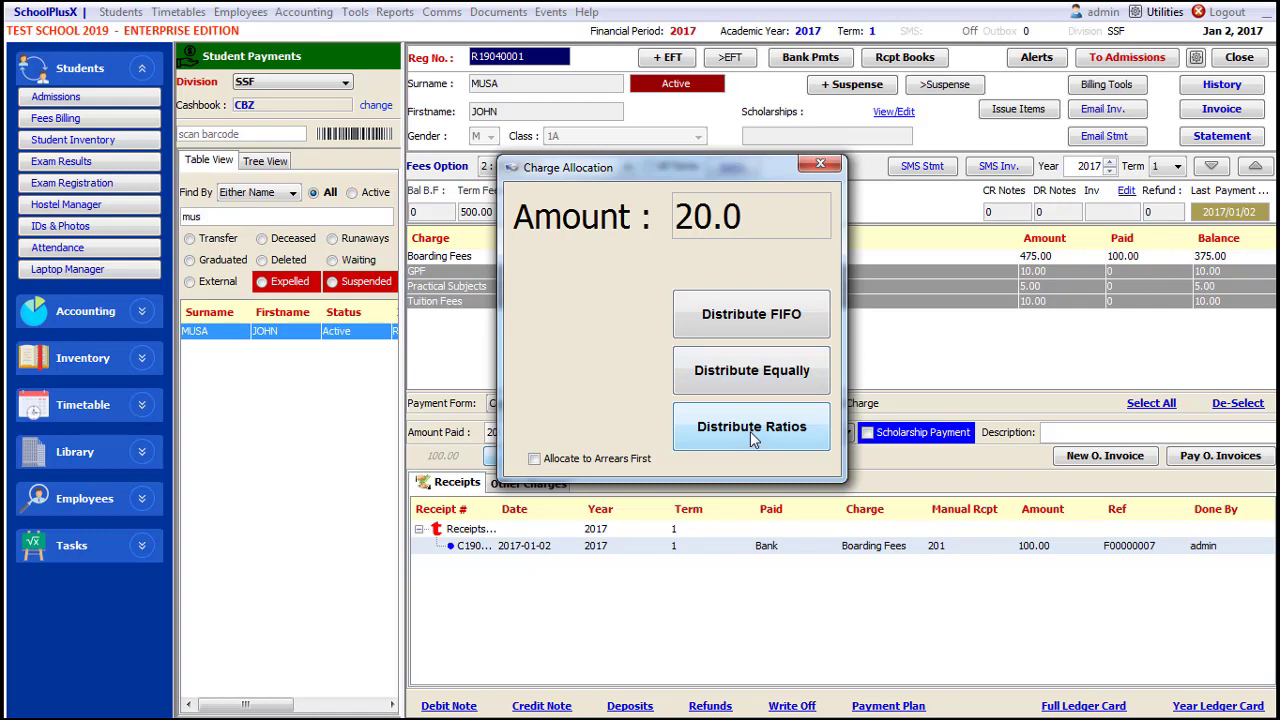
left_click(745, 316)
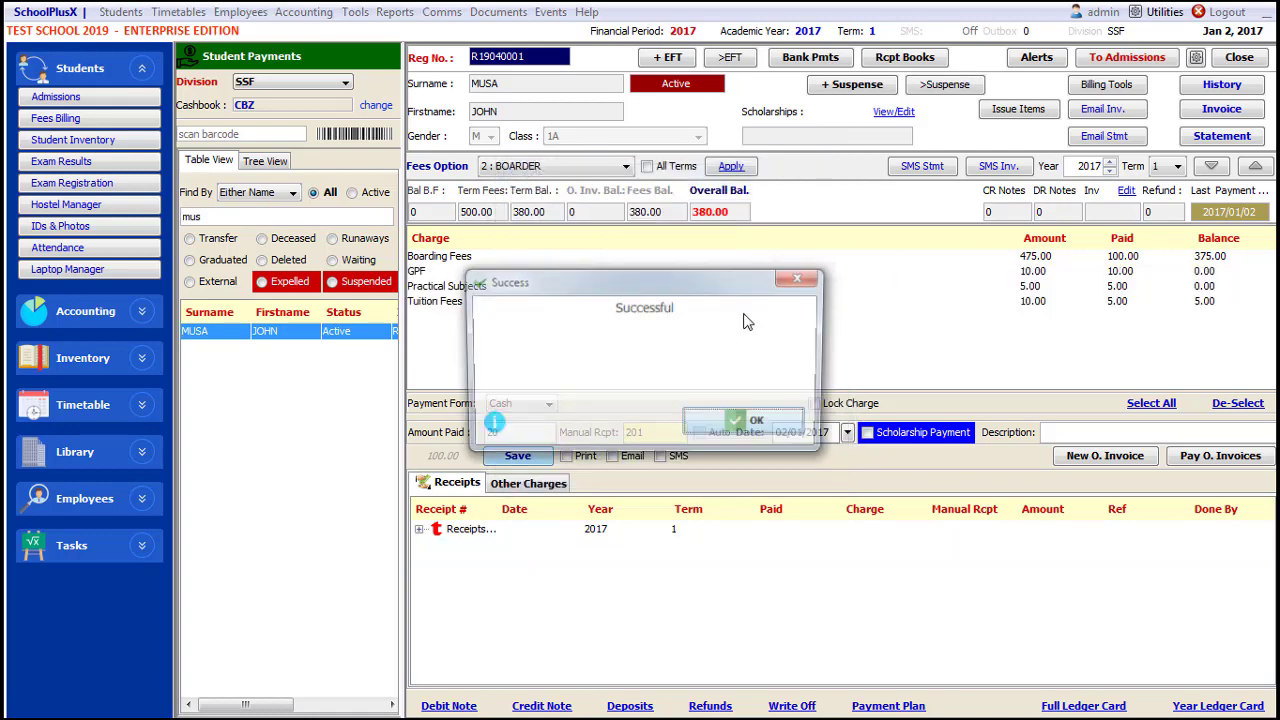
left_click(727, 426)
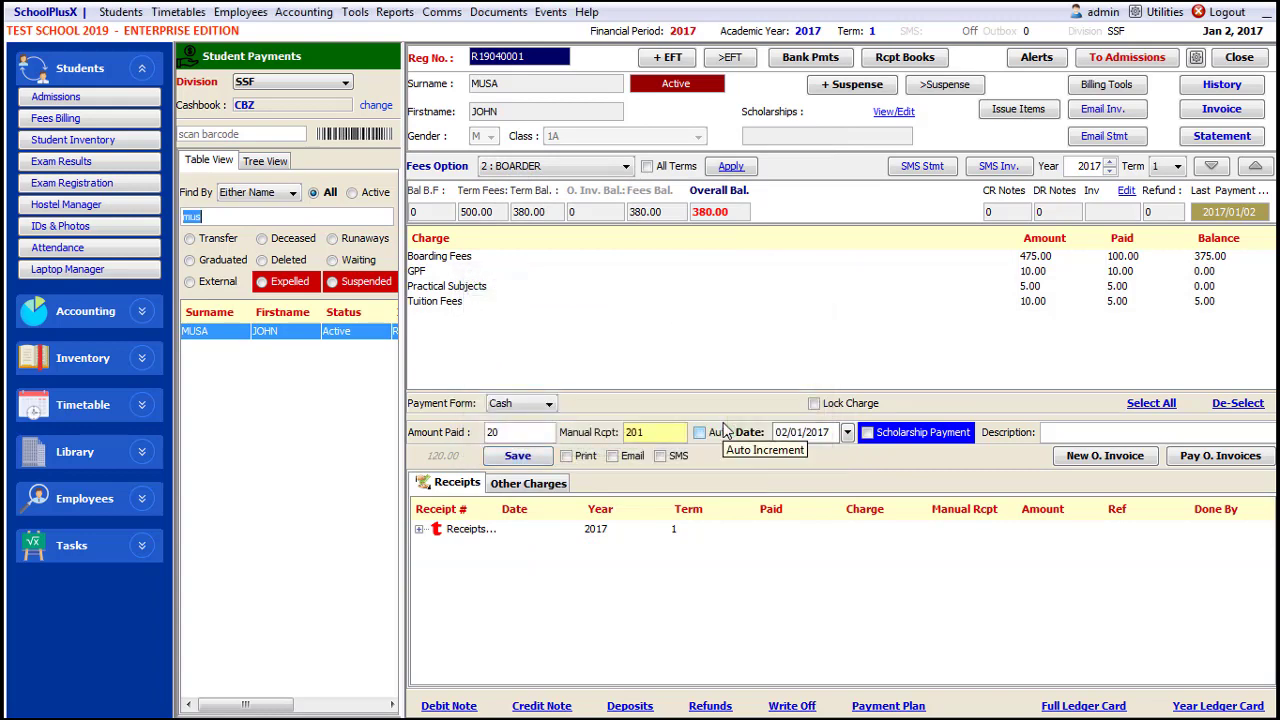